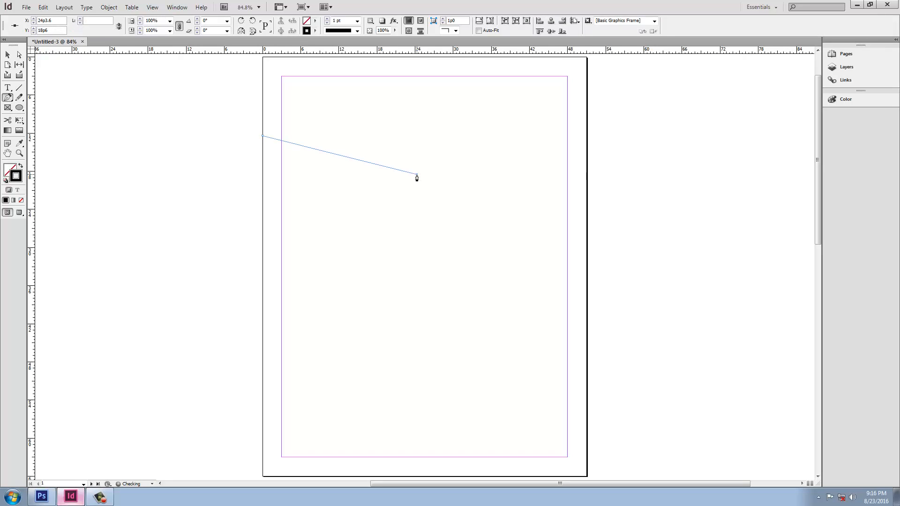
Step: Close the pen path into a pointed shape about 51p0 by 18p6 across the page top and give it a black fill without stroke
click(587, 117)
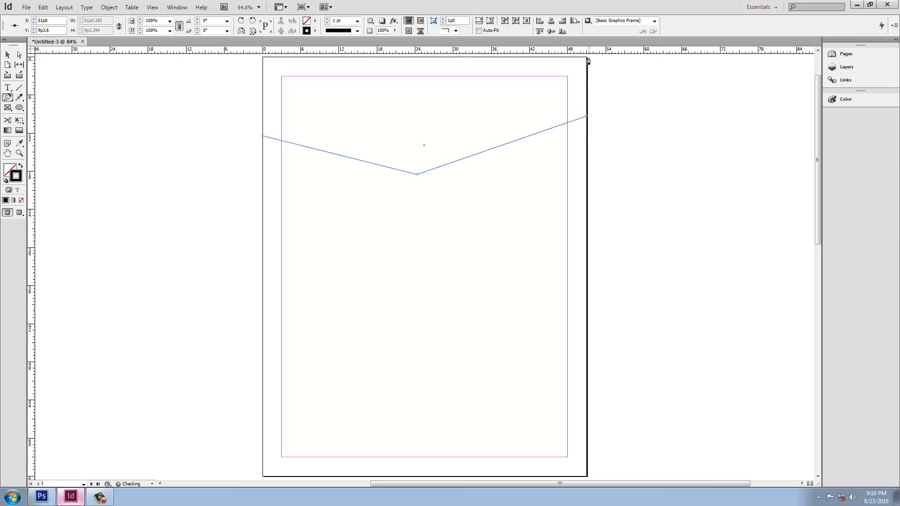
click(587, 58)
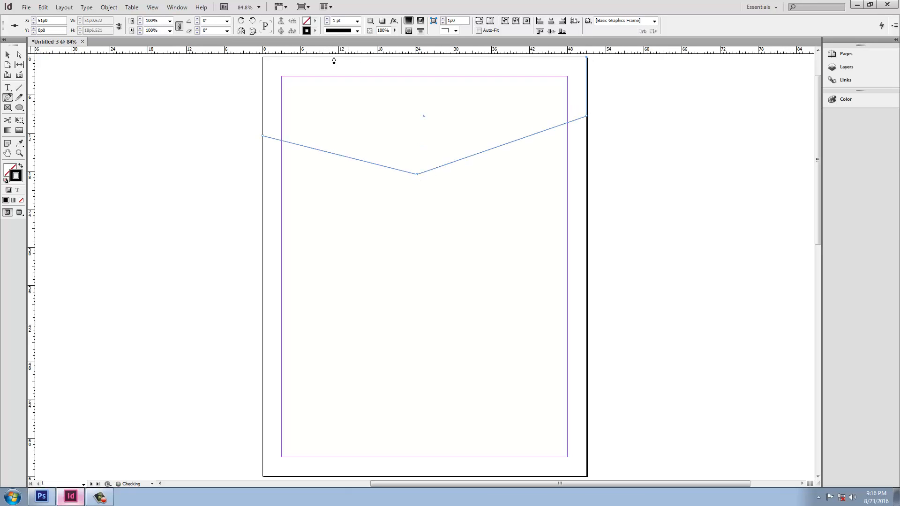
click(263, 56)
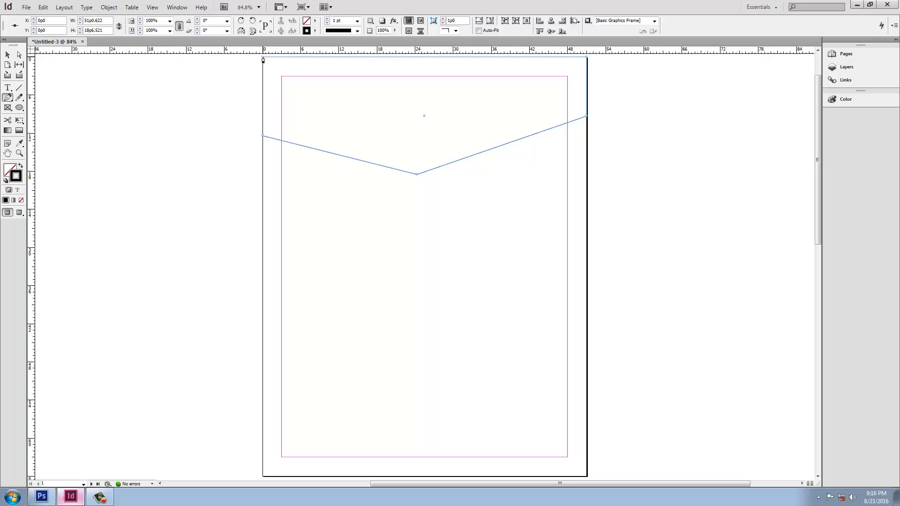
click(262, 137)
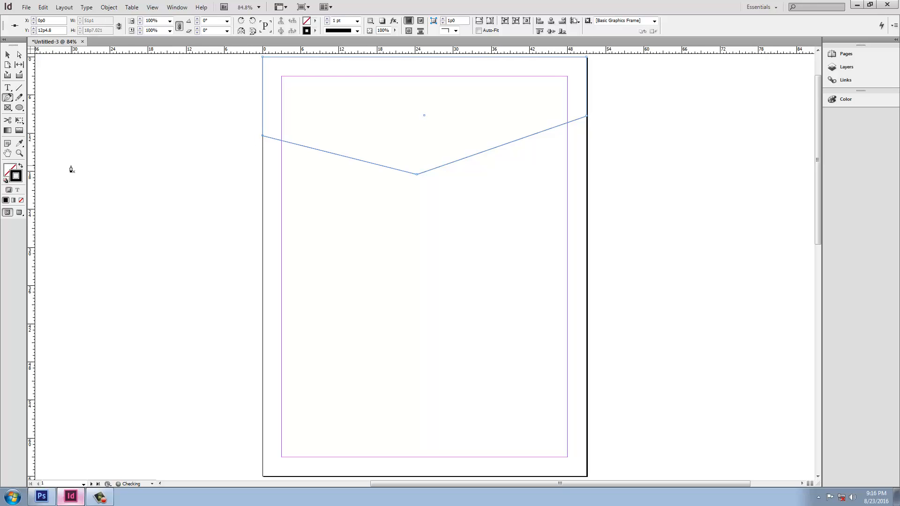
key(shift+x)
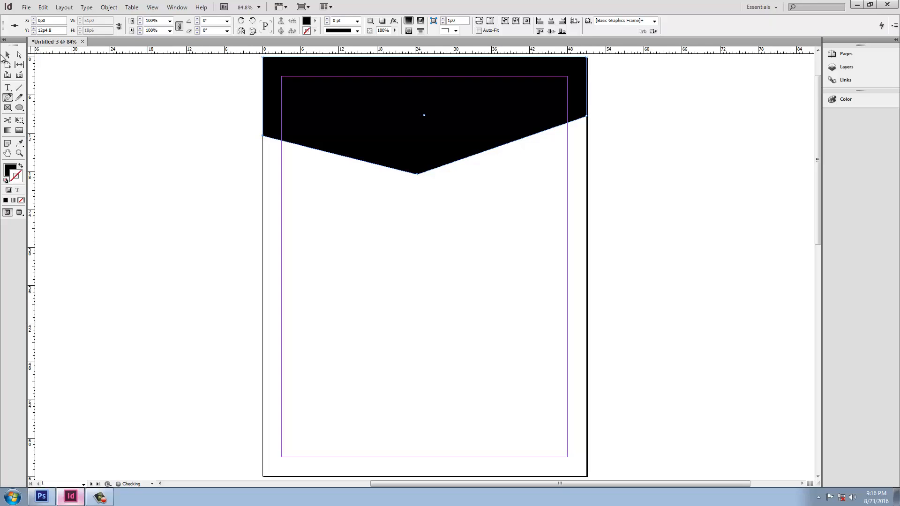
key(v)
click(158, 156)
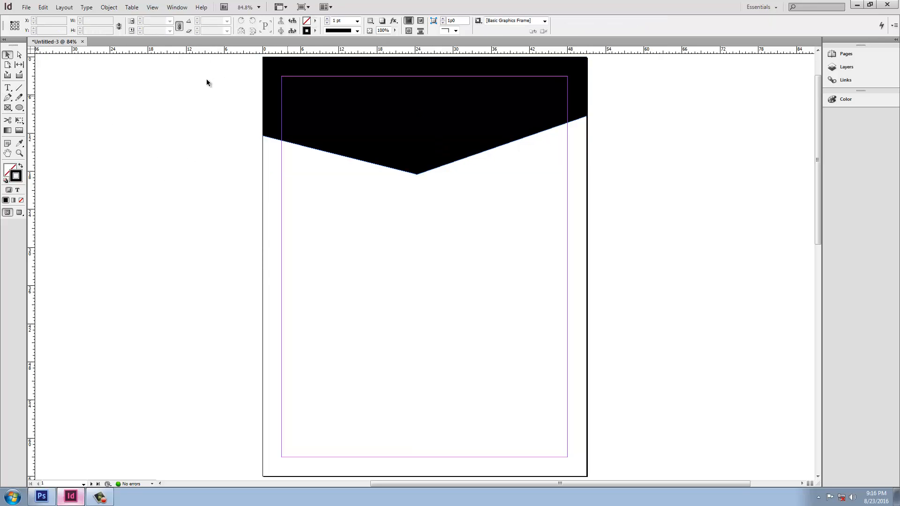
Step: Draw a closed four-sided shape about 29p11 by 30p4 along the page's left edge below the header shape, filled black
click(7, 97)
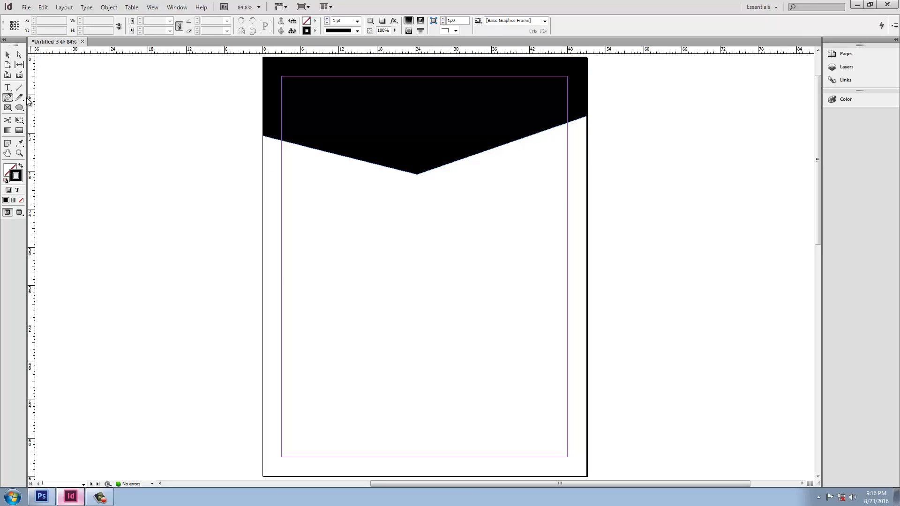
click(263, 135)
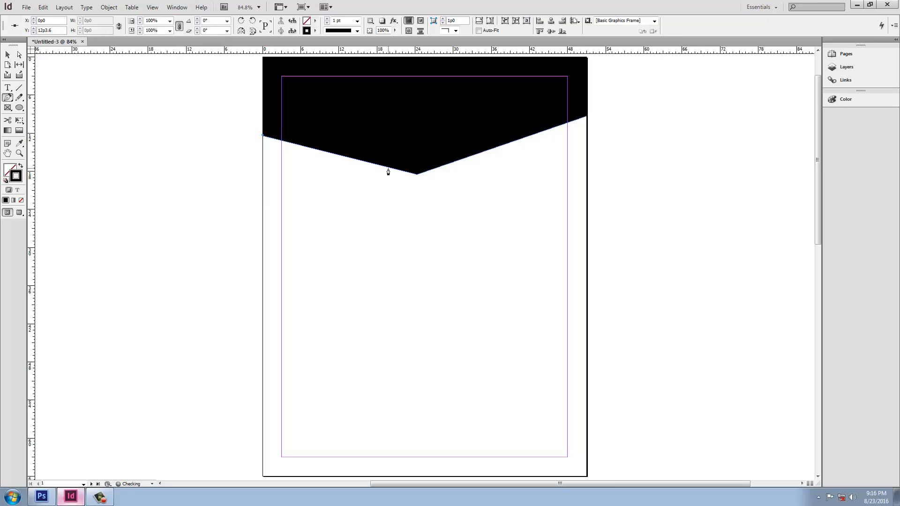
click(417, 175)
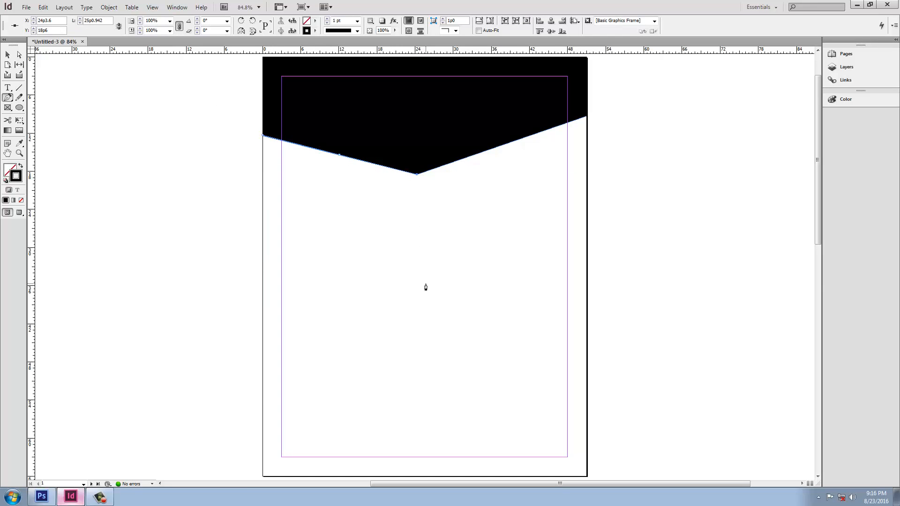
click(452, 291)
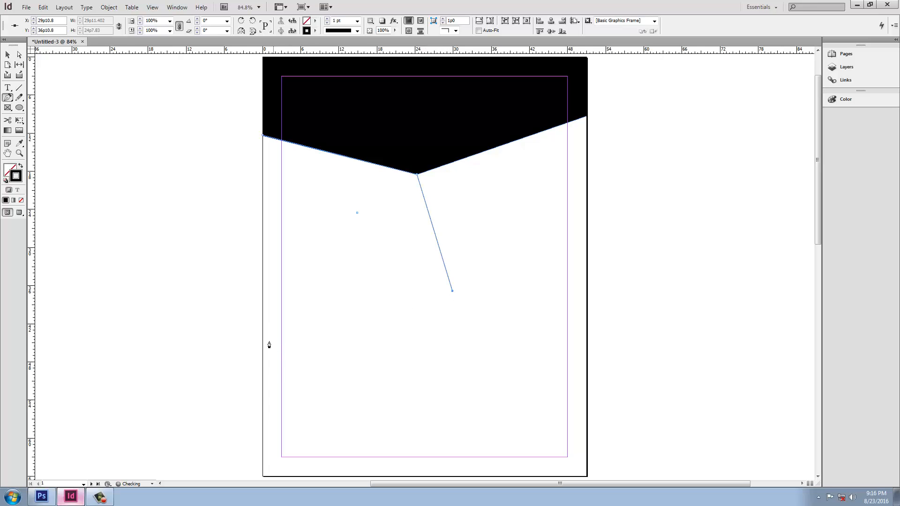
click(262, 327)
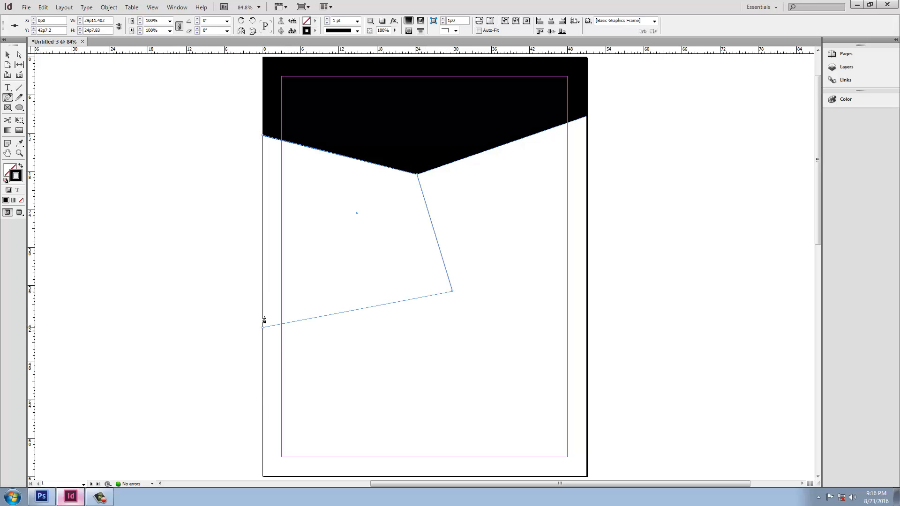
click(263, 137)
key(shift+x)
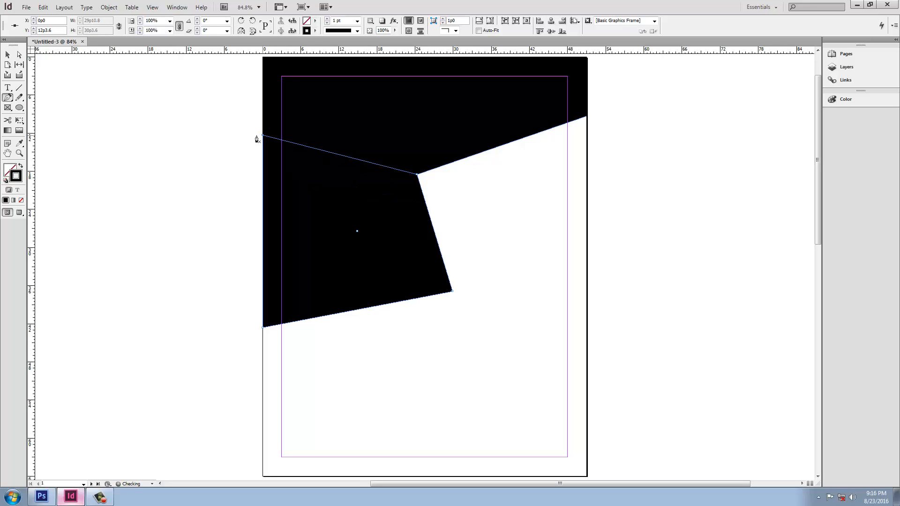
click(9, 55)
click(106, 130)
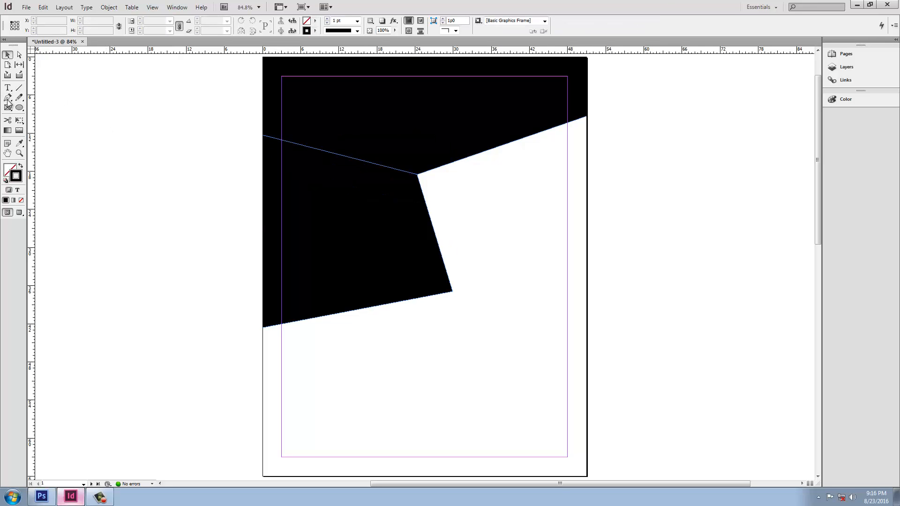
Step: Draw a closed four-sided shape about 26p8 by 38p1 from the header's tip to the page's right edge, filled black
click(8, 97)
click(418, 175)
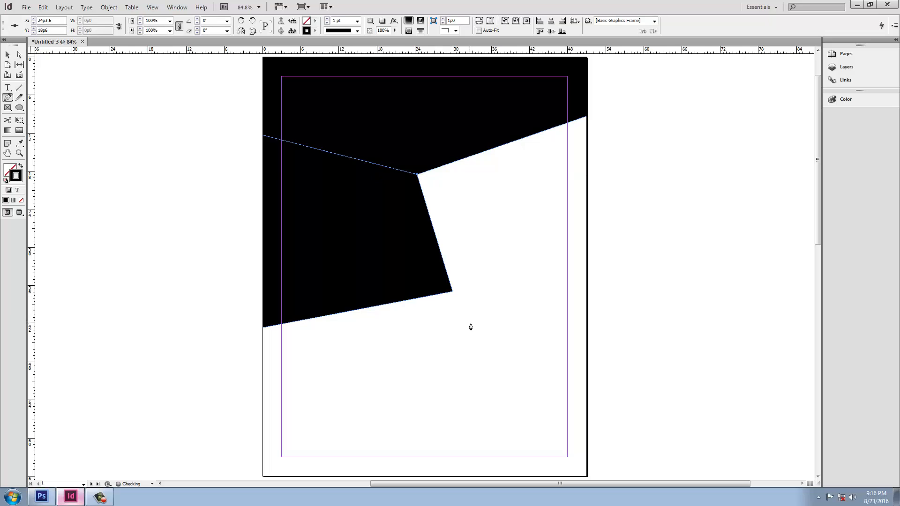
click(474, 330)
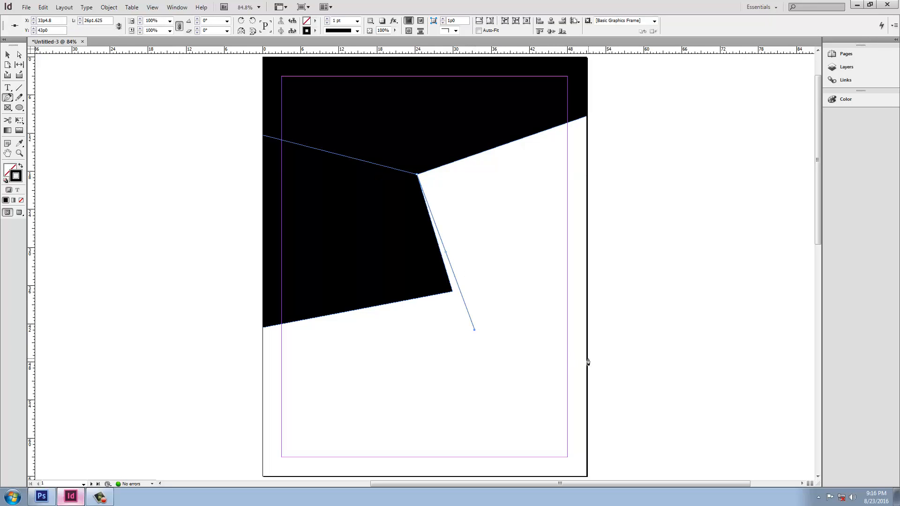
click(587, 359)
click(587, 117)
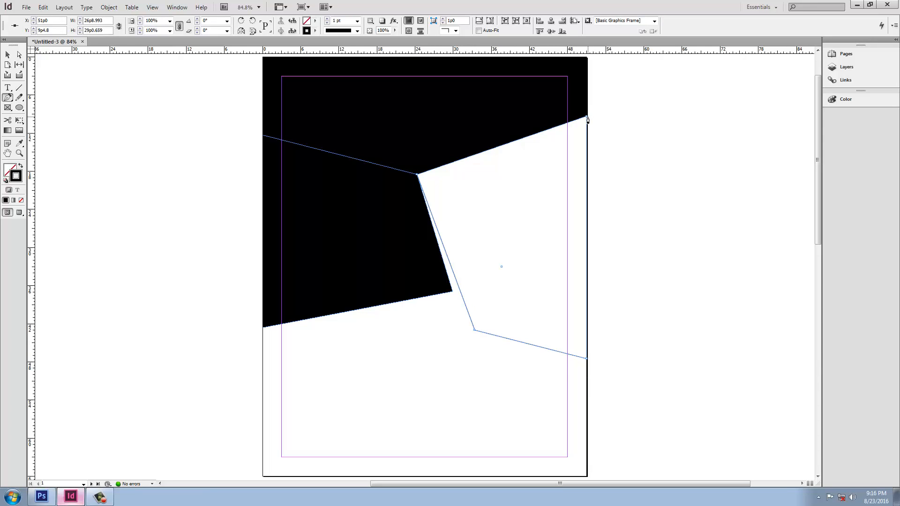
click(417, 177)
key(shift+x)
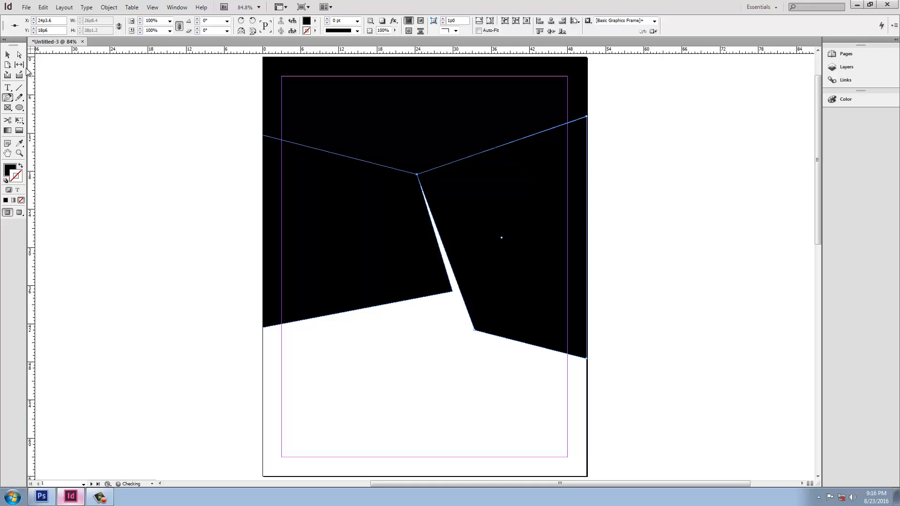
Step: Nudge the right shape's lower-left anchor point leftward until its edge meets the left shape and closes the gap
click(19, 55)
click(439, 343)
click(484, 327)
key(Left)
key(Left)
key(Left)
key(Left)
key(Left)
key(Left)
key(Left)
key(Left)
key(Left)
key(Left)
key(Left)
key(Left)
key(Left)
key(Left)
key(Left)
key(Left)
key(Left)
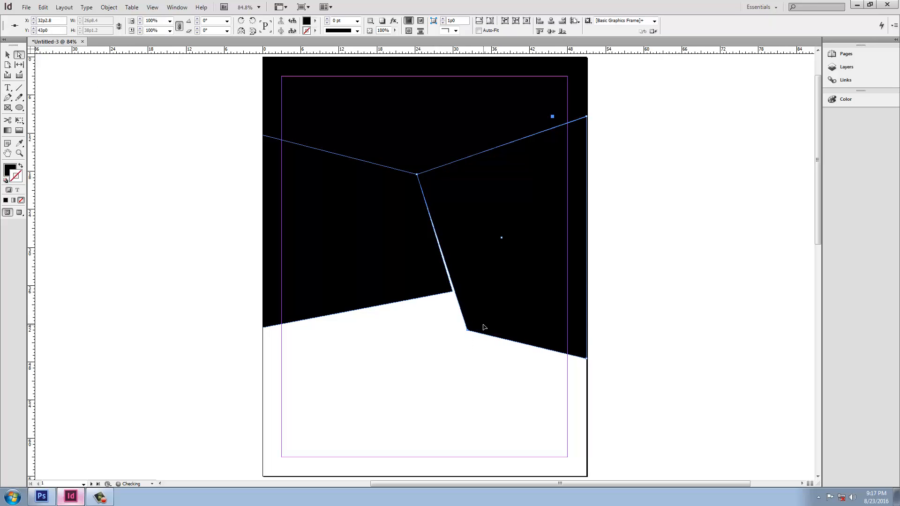
key(Left)
key(Left)
click(464, 353)
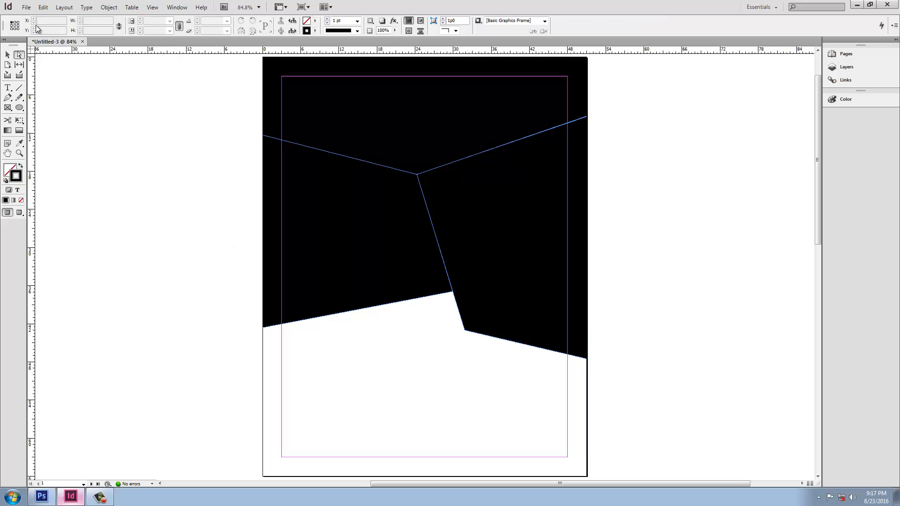
click(26, 7)
click(43, 118)
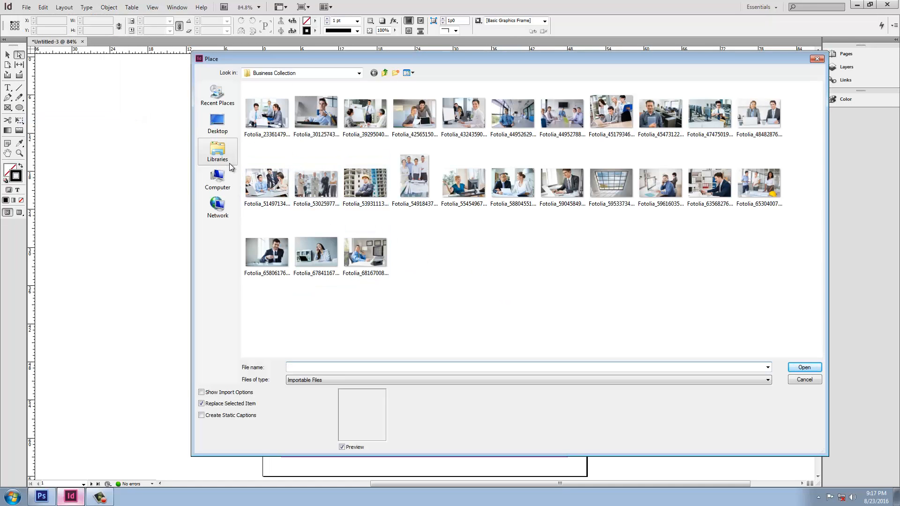
click(804, 379)
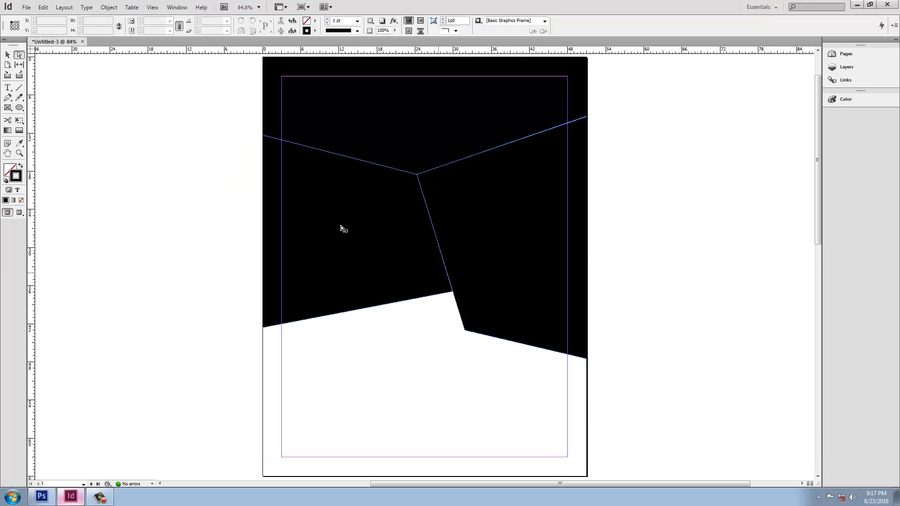
Step: Place the Fotolia_42565150 photo from the Business Collection folder into the black header shape
click(368, 134)
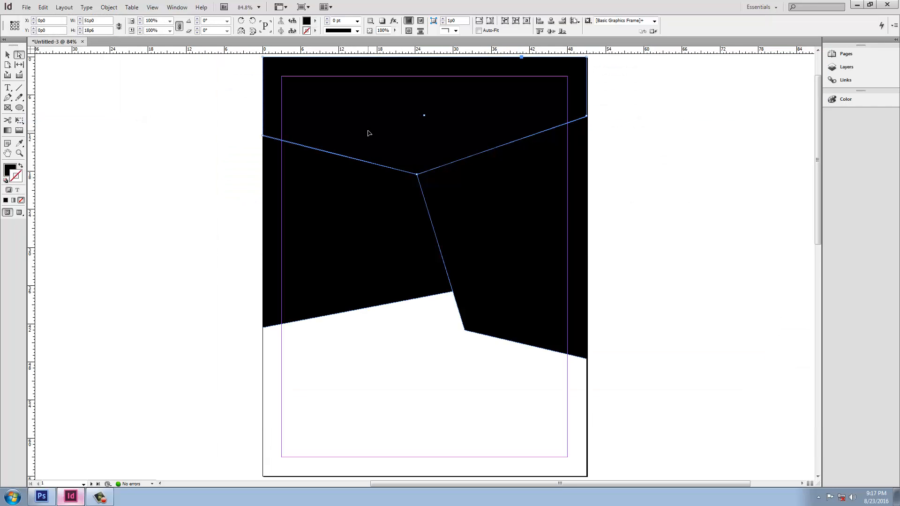
click(26, 7)
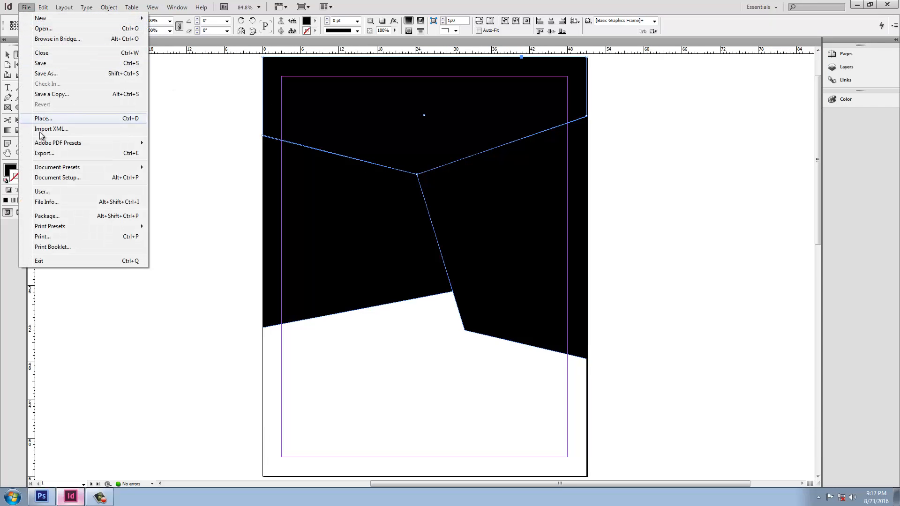
click(116, 123)
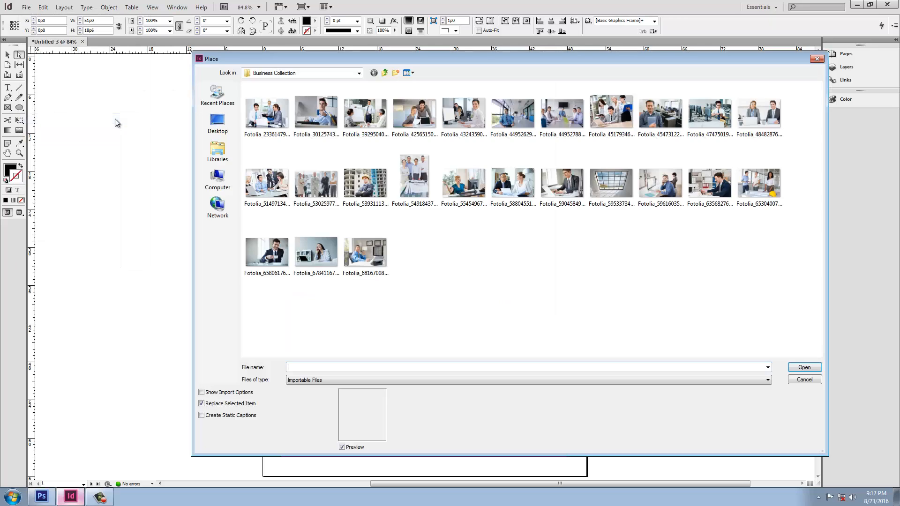
double_click(413, 117)
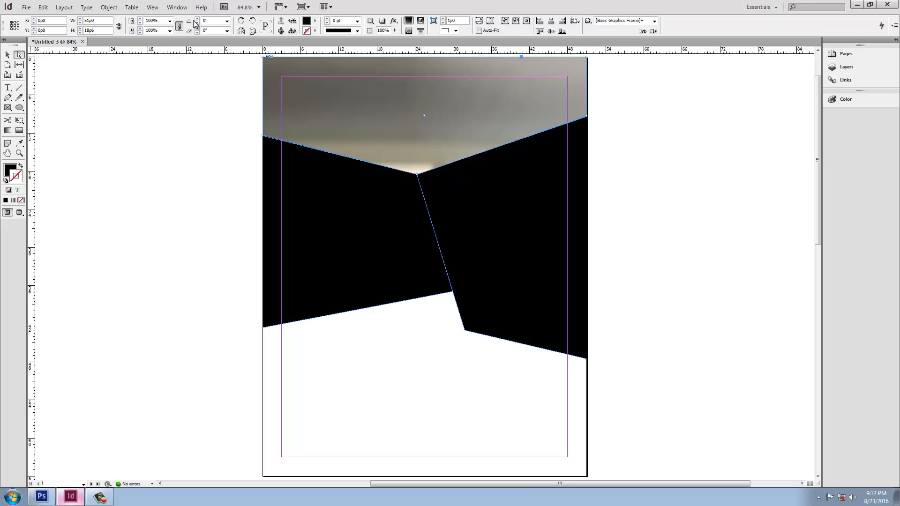
click(109, 7)
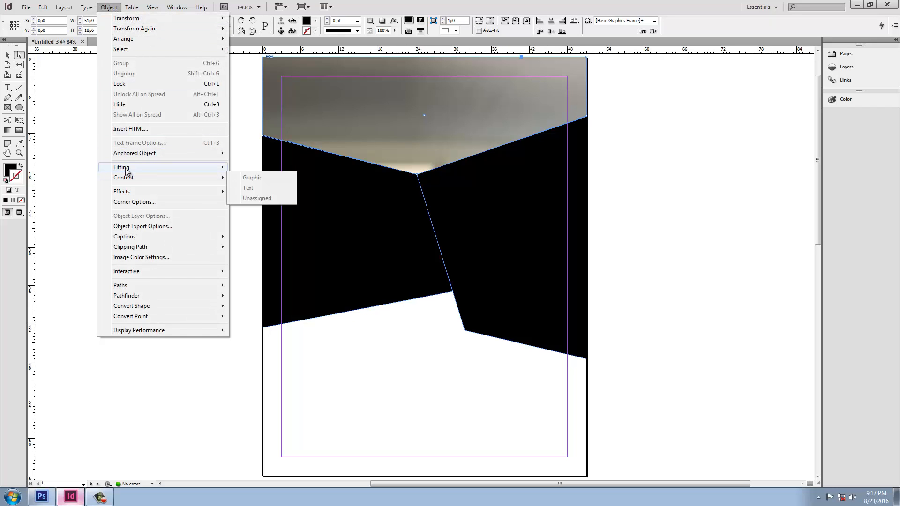
mouse_move(125, 167)
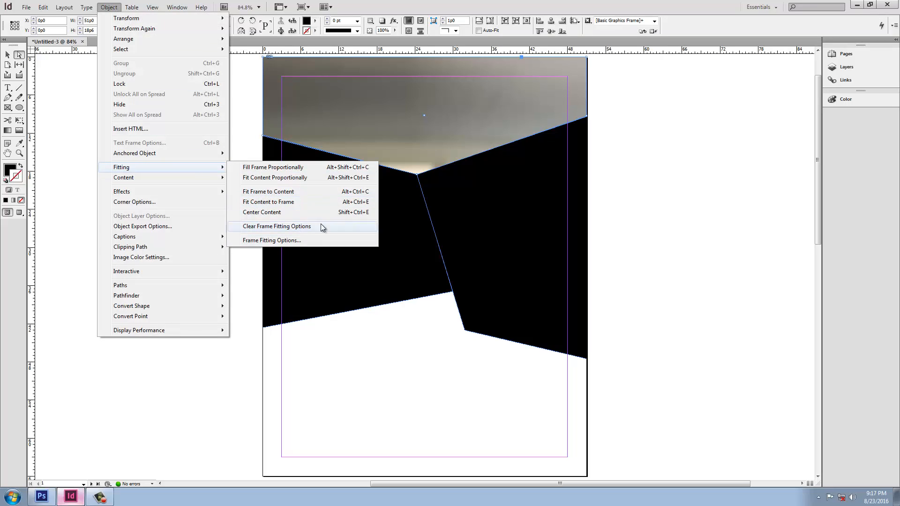
click(665, 3)
right_click(436, 89)
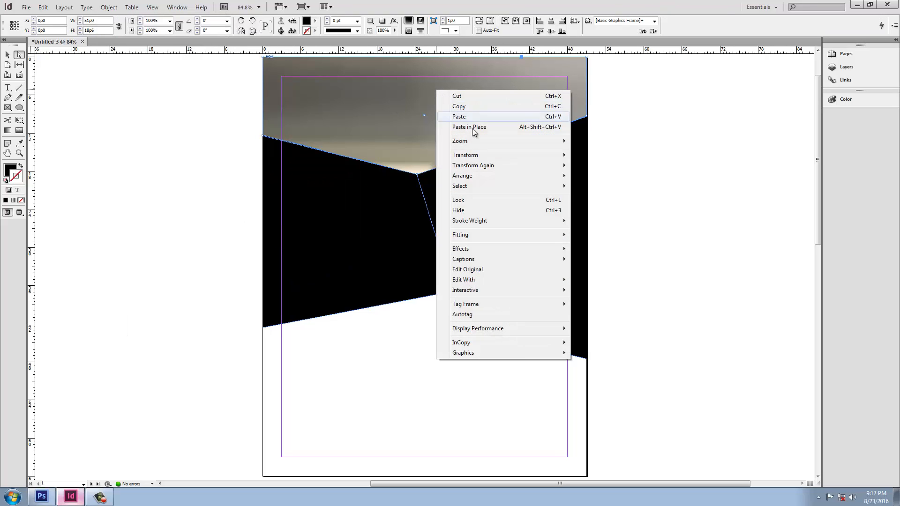
mouse_move(469, 237)
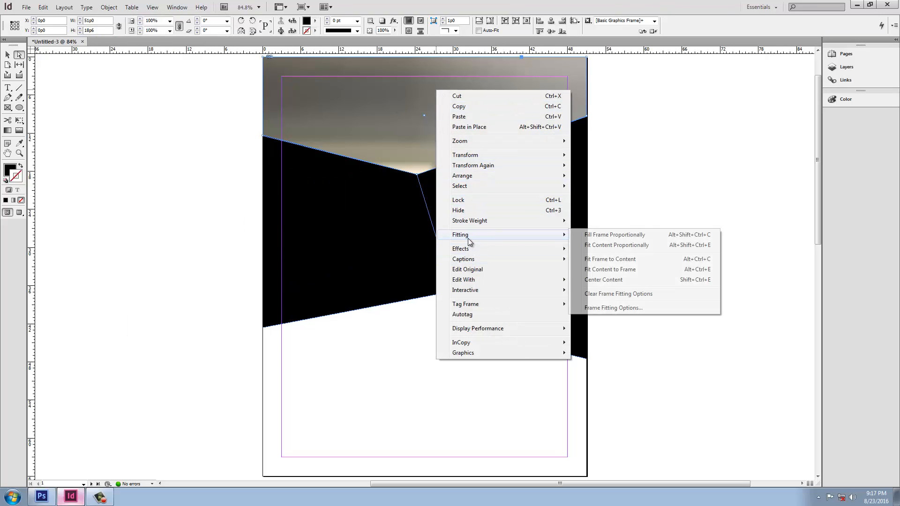
click(627, 5)
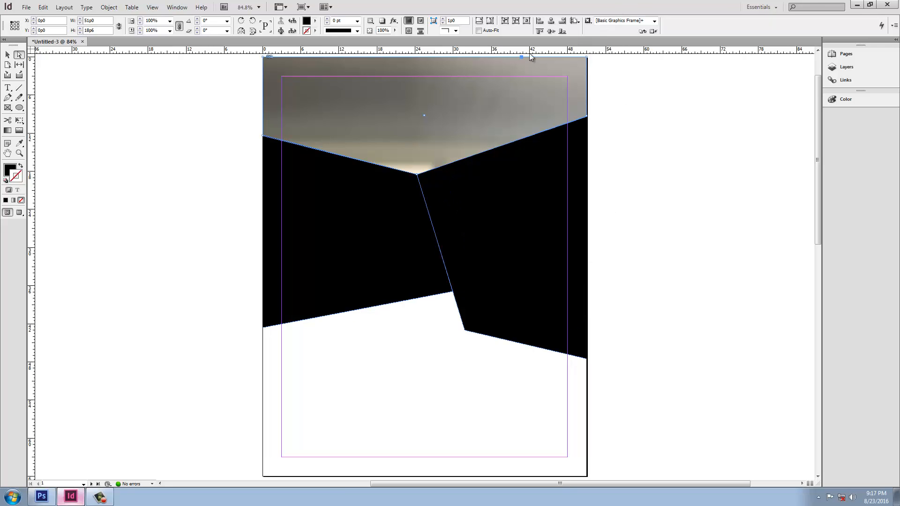
Step: Turn on Auto-Fit for the header photo so that it scales to its frame
click(479, 22)
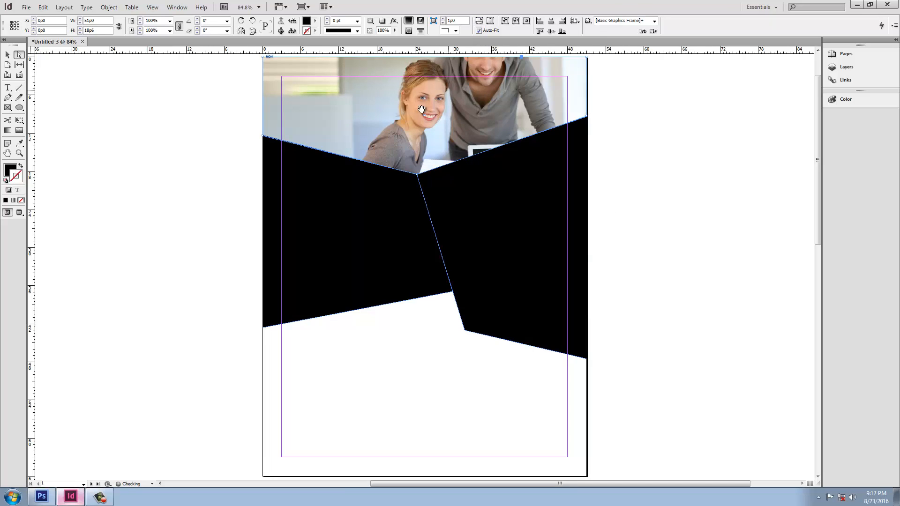
click(7, 55)
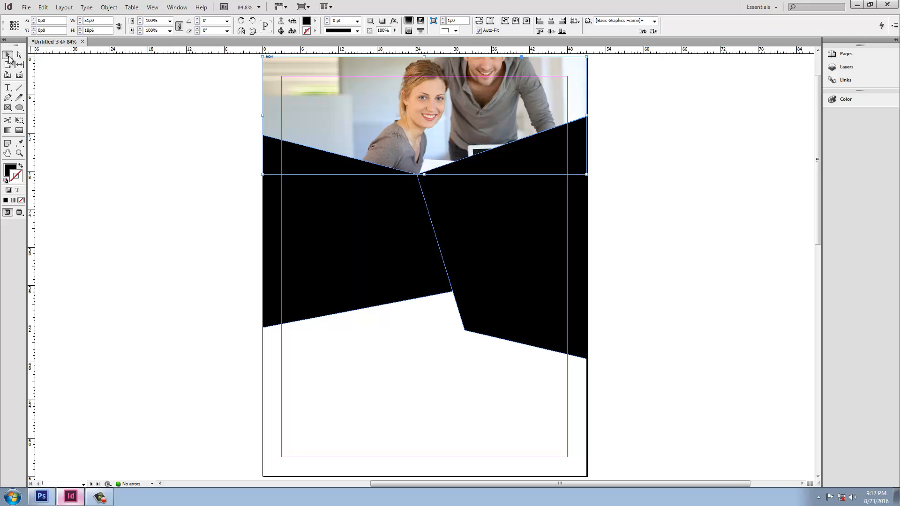
Step: Place the Fotolia_58804551 photo from the Business Collection folder into the black shape on the page's left side
click(347, 218)
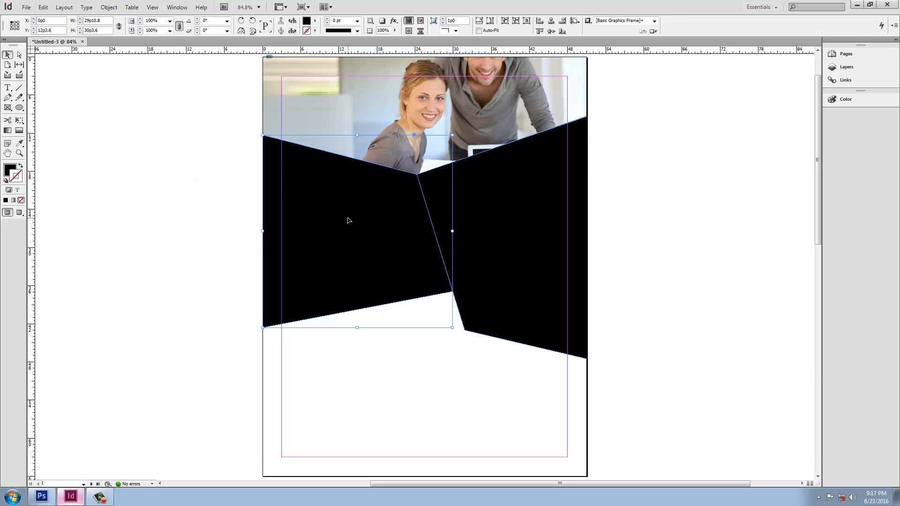
key(ctrl+d)
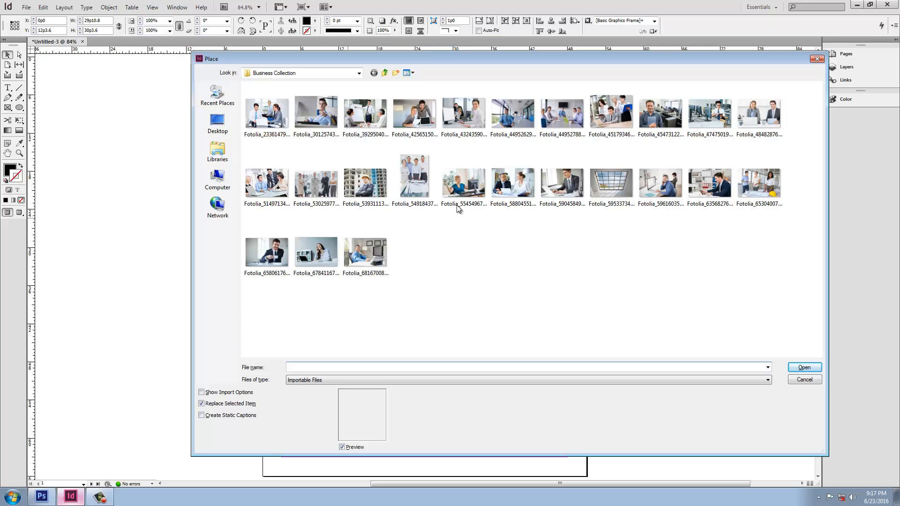
double_click(517, 187)
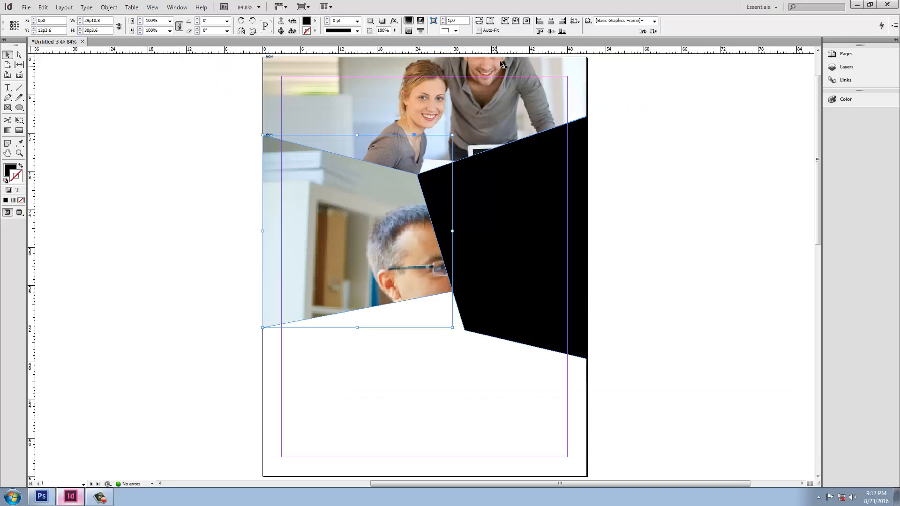
Step: Turn on Auto-Fit for the photo on the page's left side so that it fills its frame proportionally
click(479, 30)
click(479, 21)
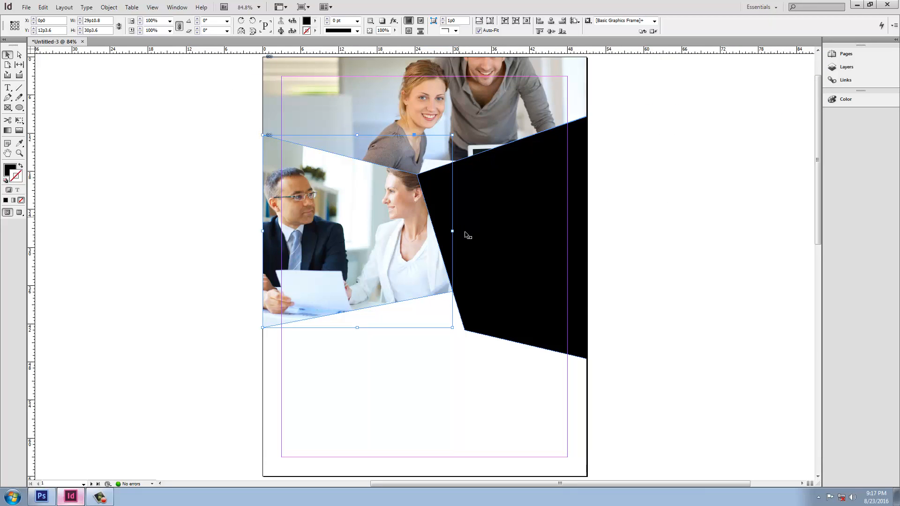
Step: Place the Fotolia_59616035 photo from the Business Collection folder into the black shape on the page's right side
click(513, 226)
key(ctrl+d)
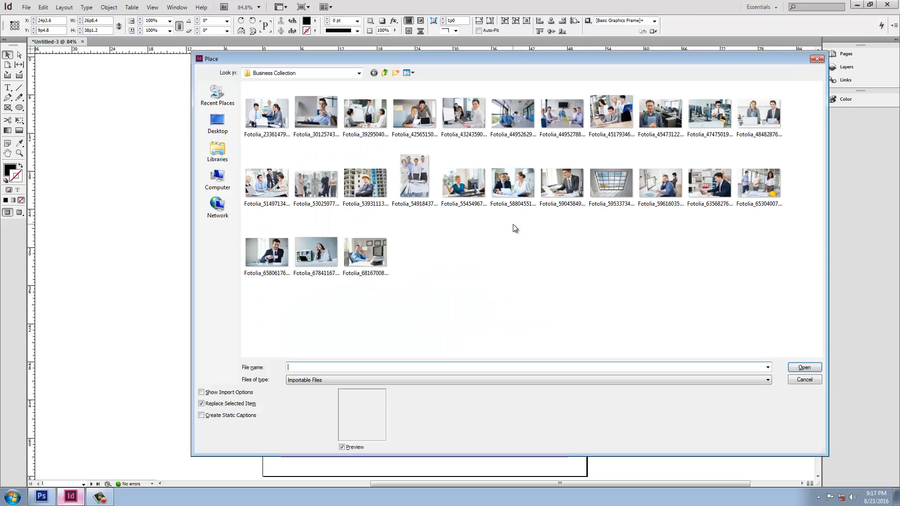
double_click(660, 180)
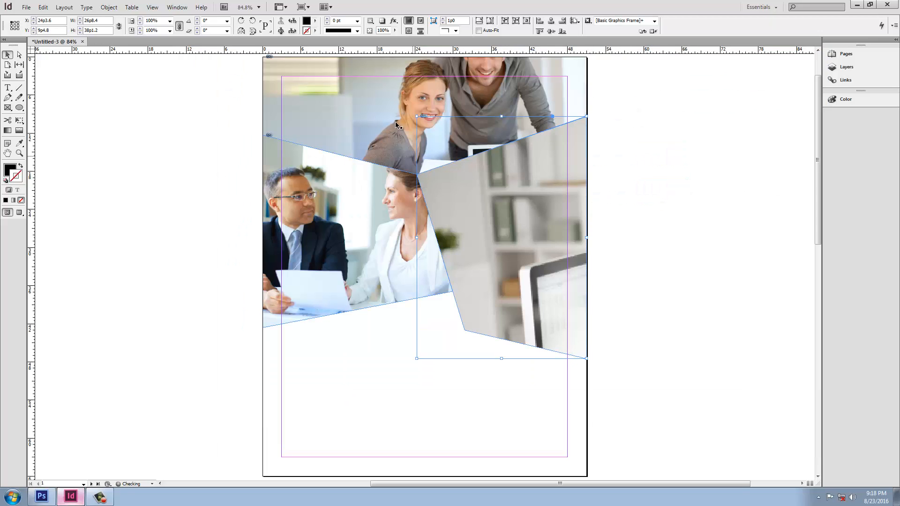
Step: Turn on Auto-Fit for the right-hand photo and hide the frame edges
click(478, 31)
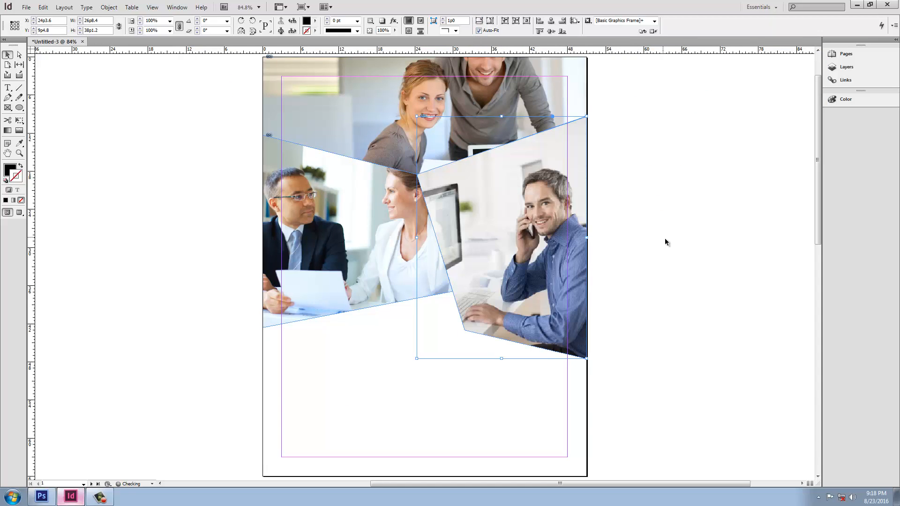
click(665, 239)
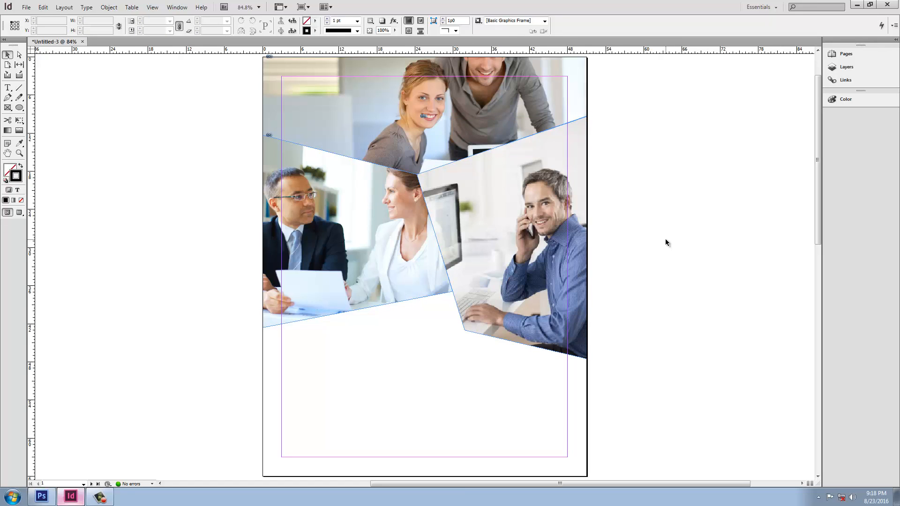
key(ctrl+h)
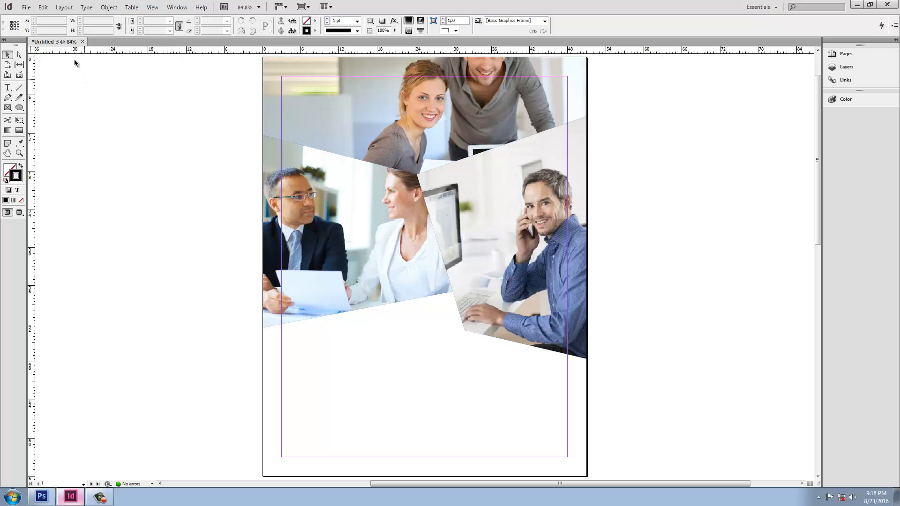
Step: Place logo.ai from the ai folder on the Personal (D:) drive in a frame about 19p4 by 13p2 on the page's blank lower area
click(25, 9)
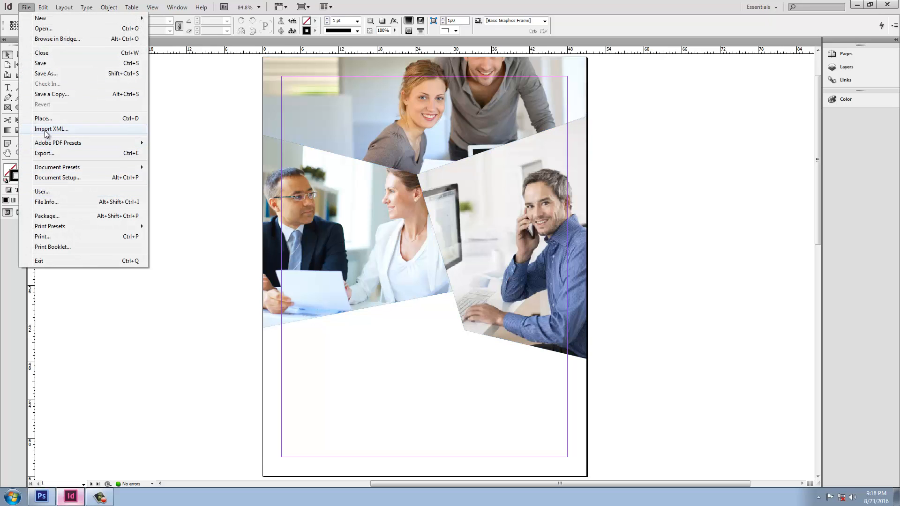
click(55, 120)
click(217, 180)
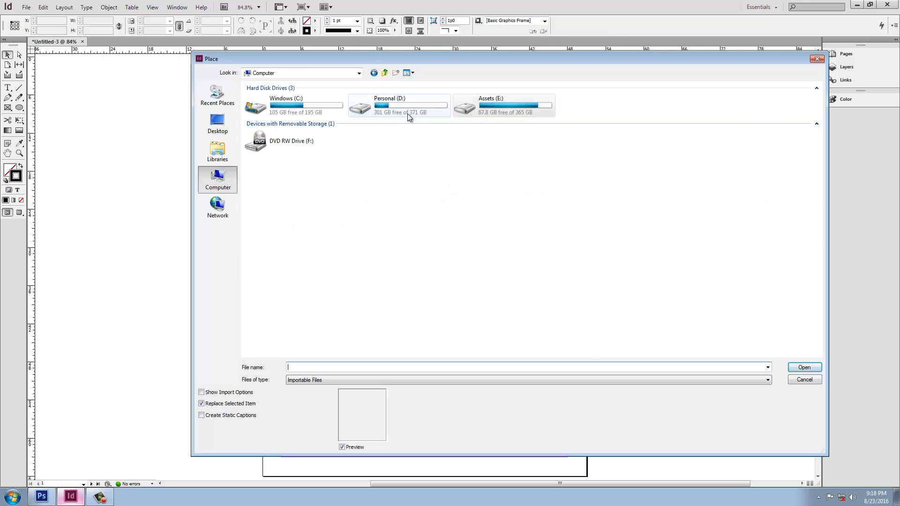
double_click(405, 110)
double_click(281, 117)
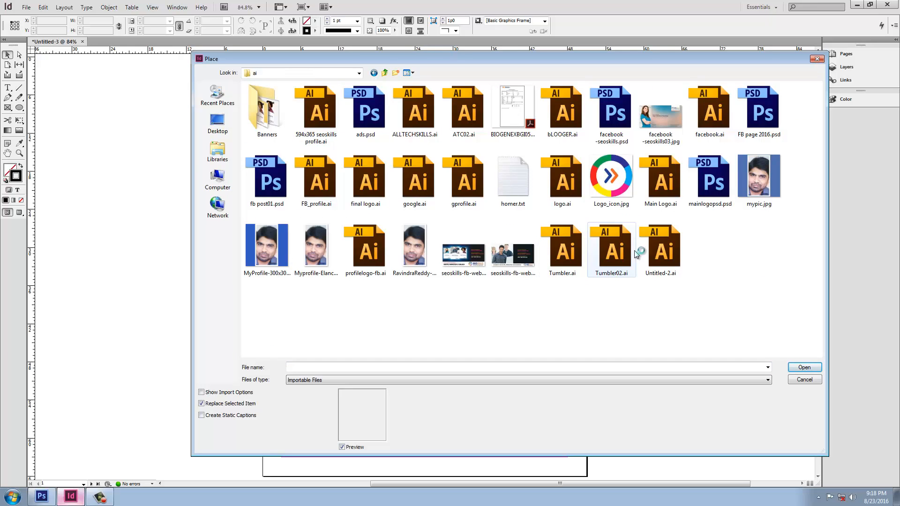
click(560, 199)
click(804, 367)
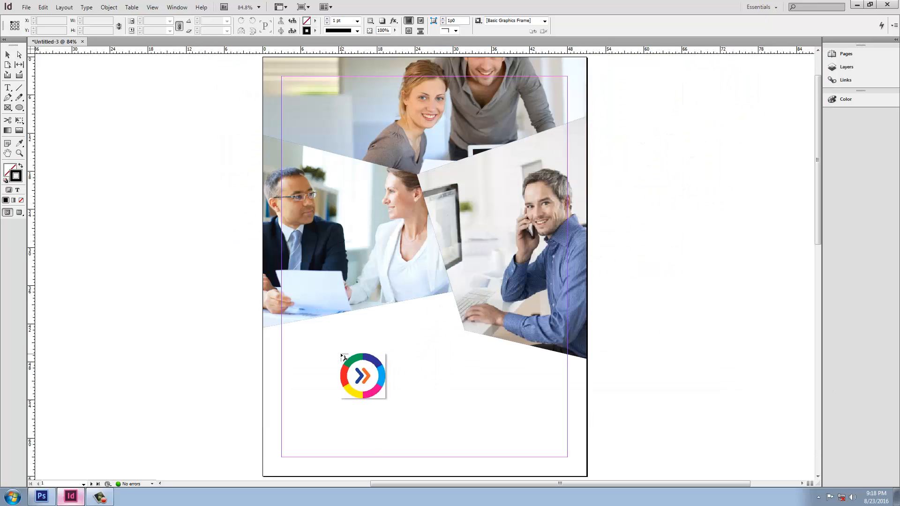
drag(339, 355, 461, 438)
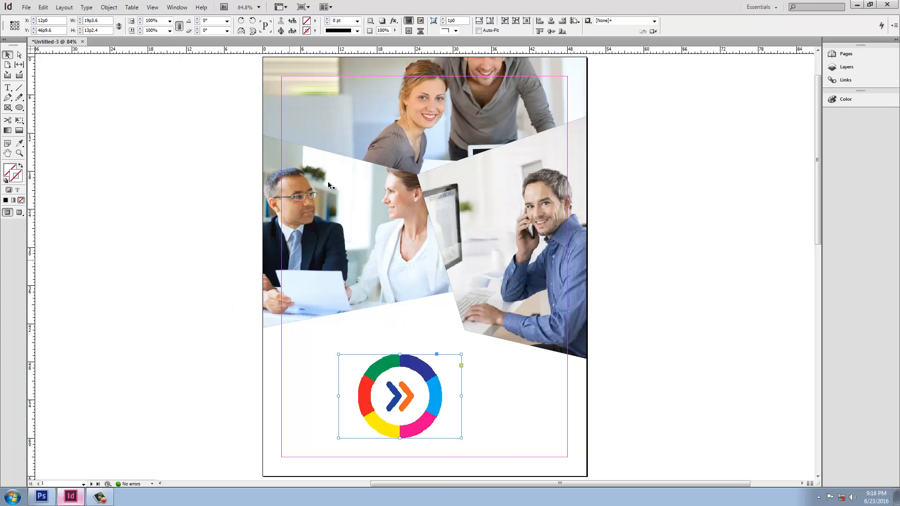
Step: Turn on Auto-Fit for the logo and fit its content proportionally inside the frame
click(479, 30)
click(478, 21)
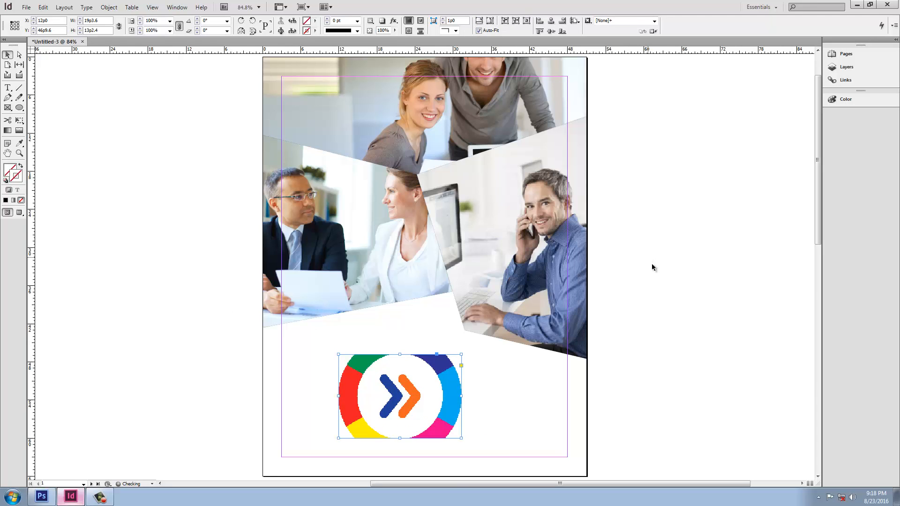
click(489, 21)
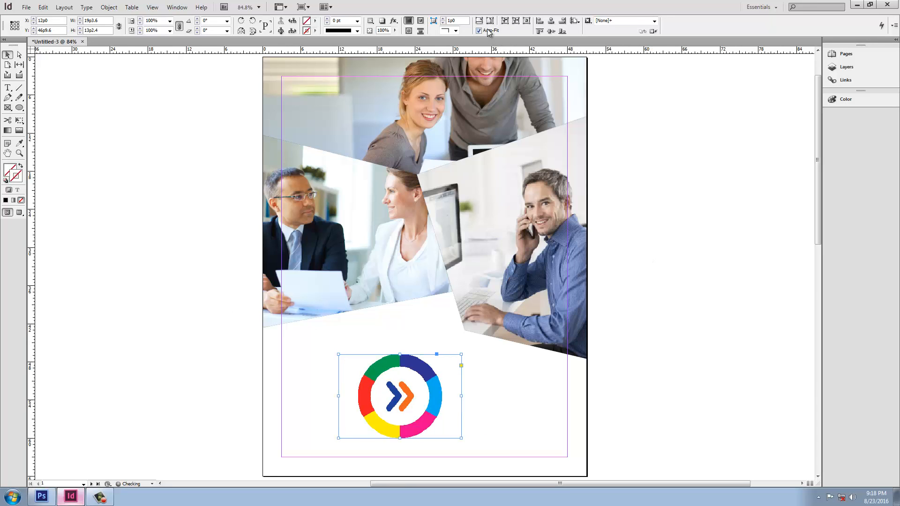
click(686, 322)
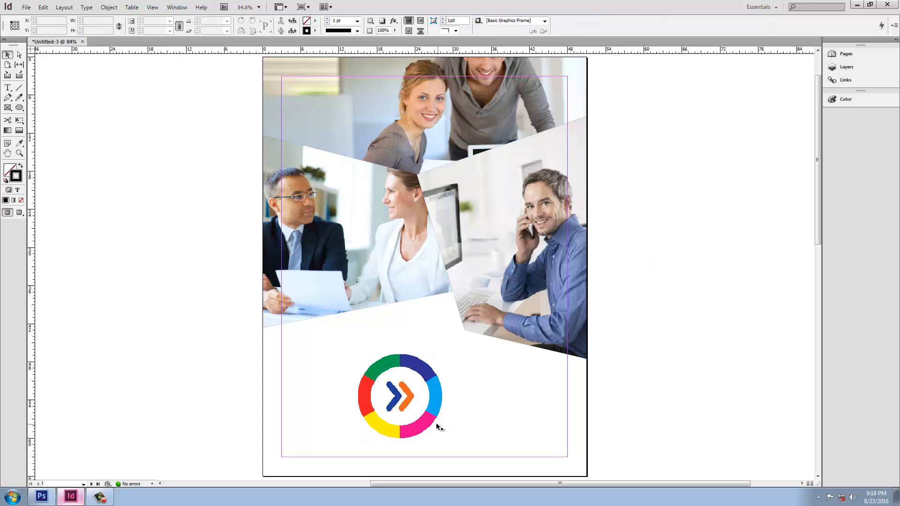
Step: Inspect the logo's edges up close and set the display performance to High Quality Display
key(z)
drag(338, 346, 462, 437)
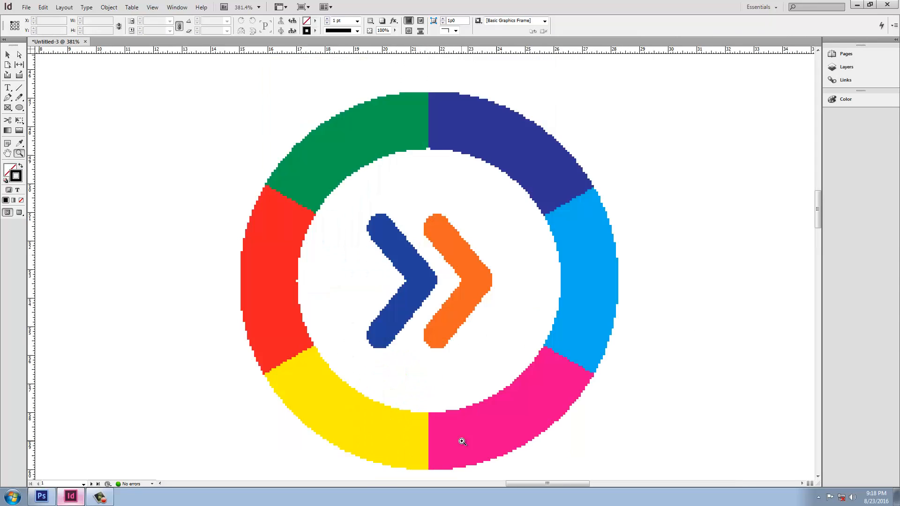
drag(208, 172, 529, 335)
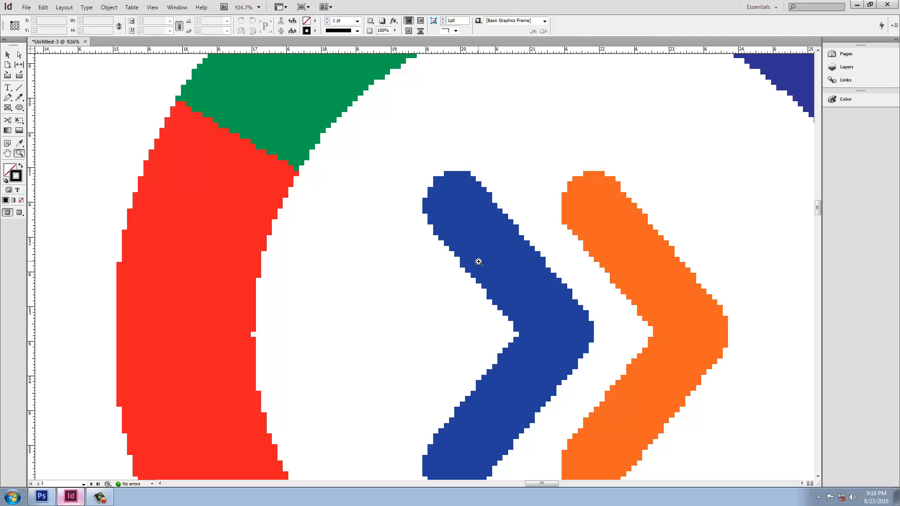
click(43, 7)
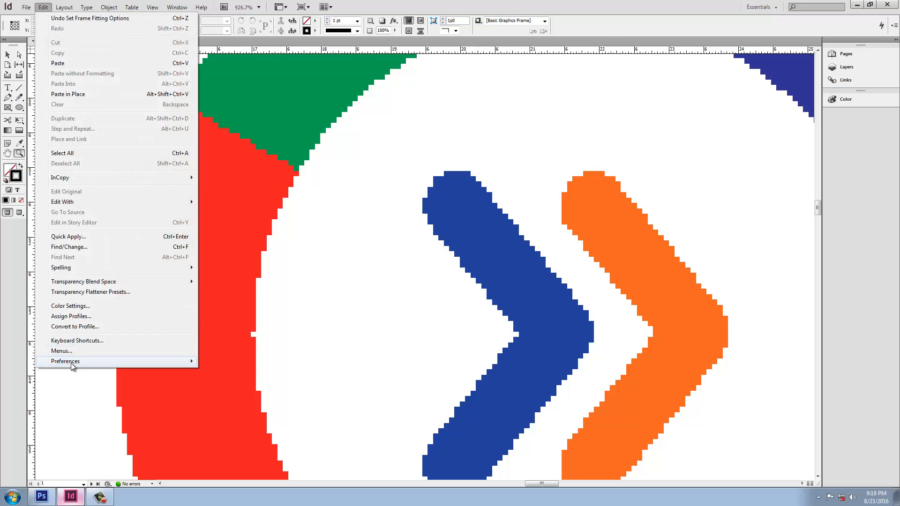
click(545, 3)
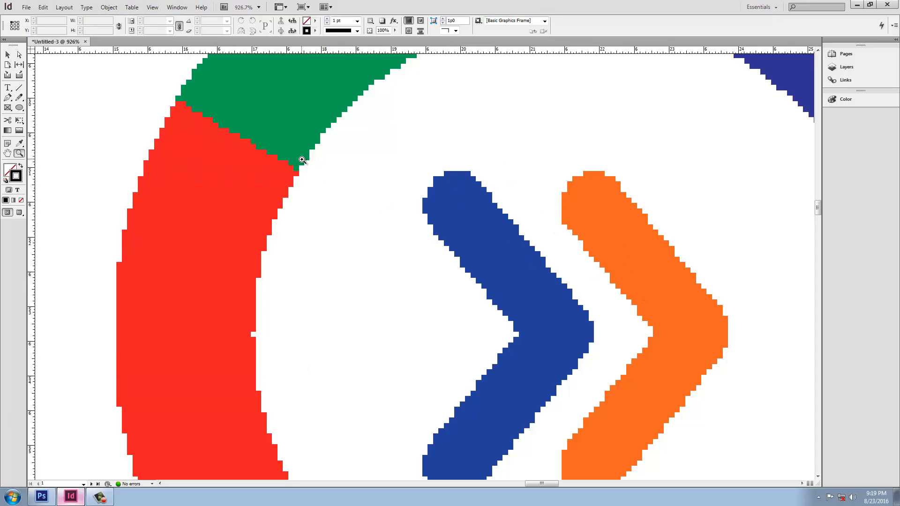
click(153, 7)
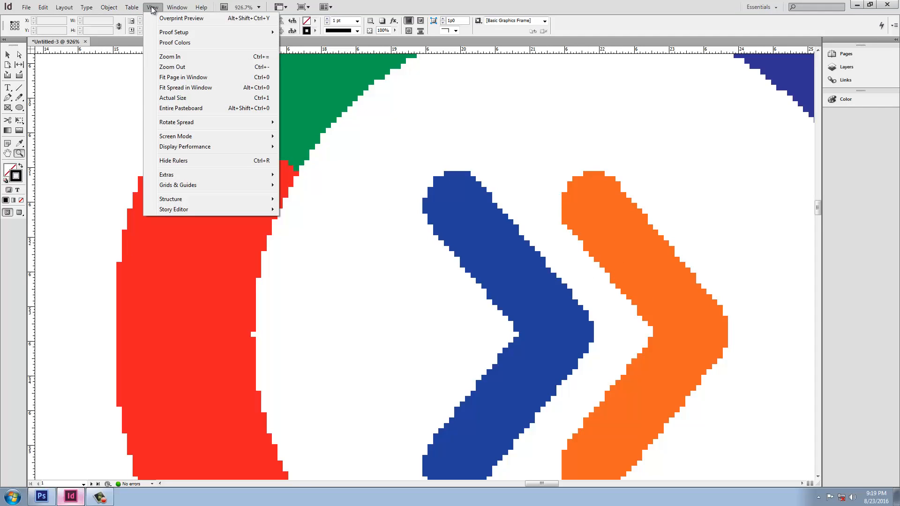
mouse_move(176, 147)
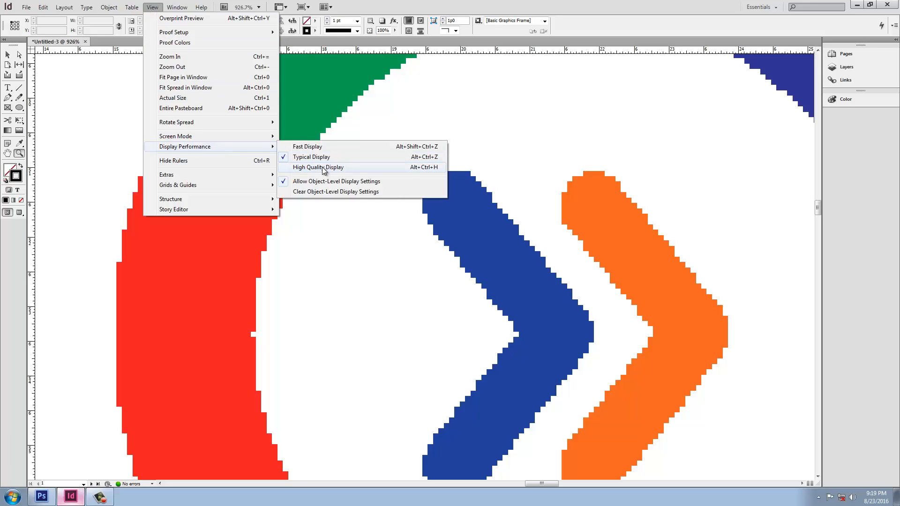
click(427, 167)
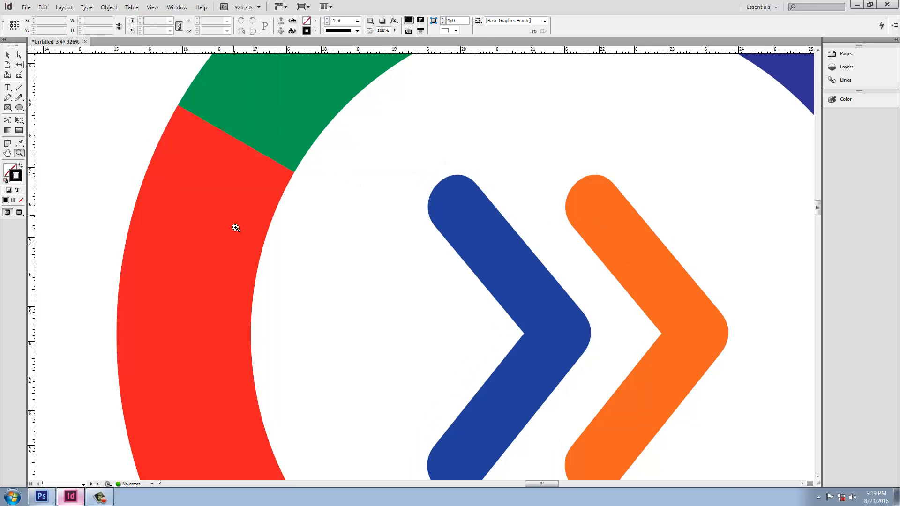
double_click(7, 155)
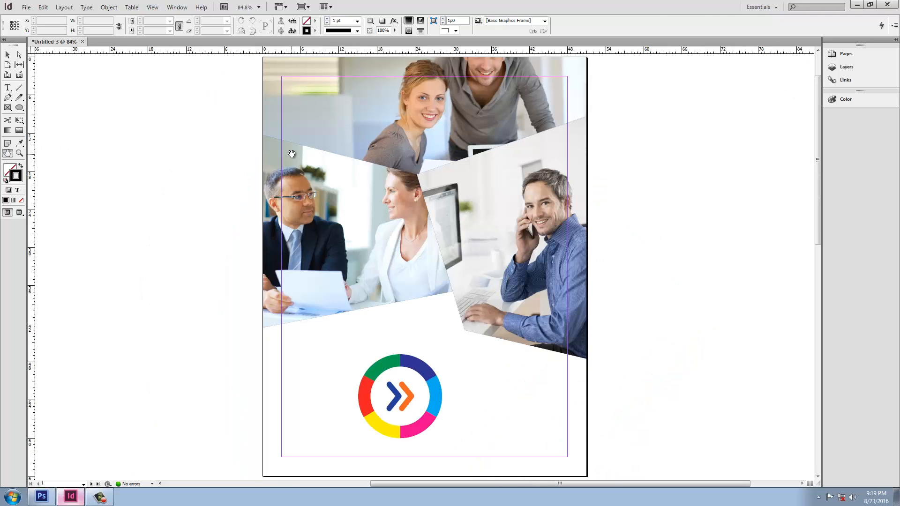
Step: Move the logo down and left so that it sits on the bottom margin near the page's lower-left corner
click(8, 55)
drag(375, 422, 318, 441)
click(173, 381)
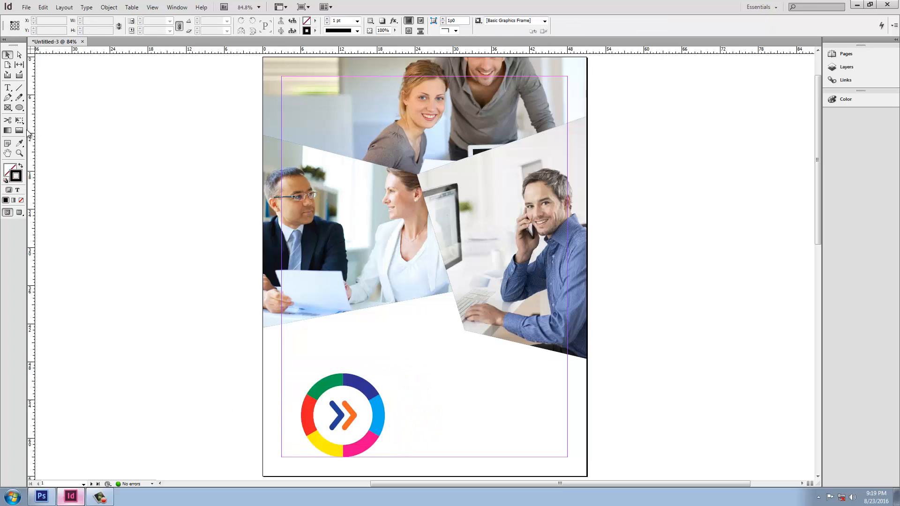
Step: Draw a text frame between the logo and the right margin and fill it with placeholder text
click(7, 88)
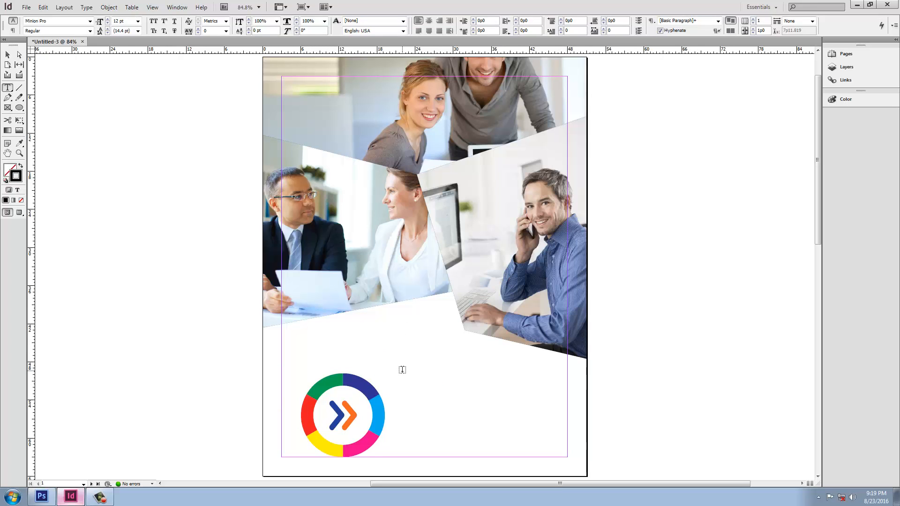
drag(402, 369, 560, 452)
click(86, 7)
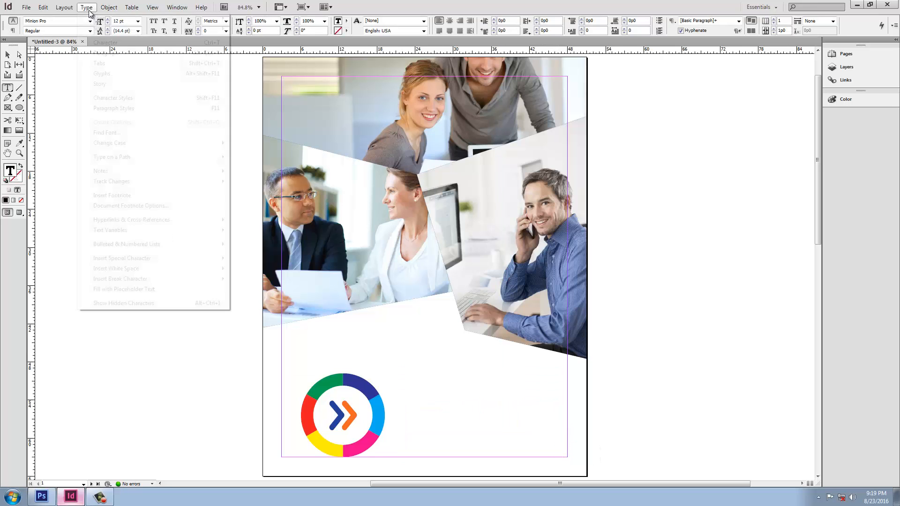
click(111, 289)
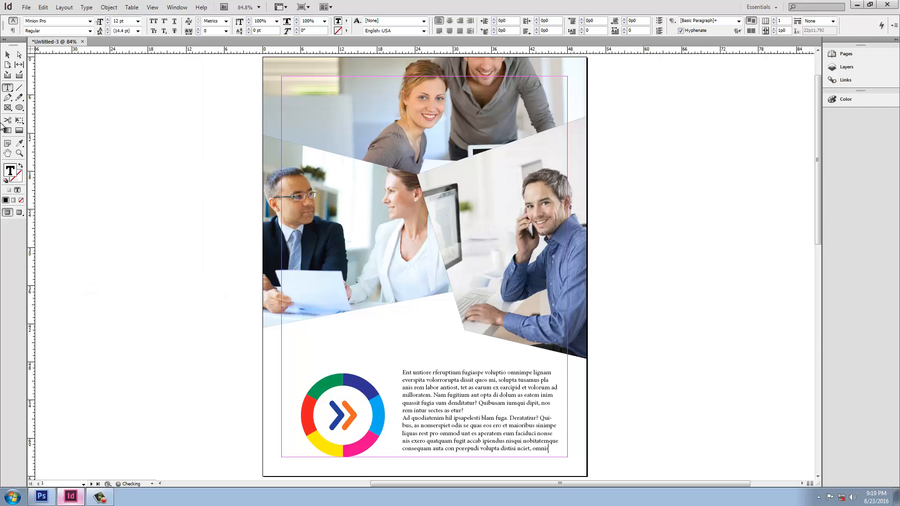
click(8, 54)
click(97, 242)
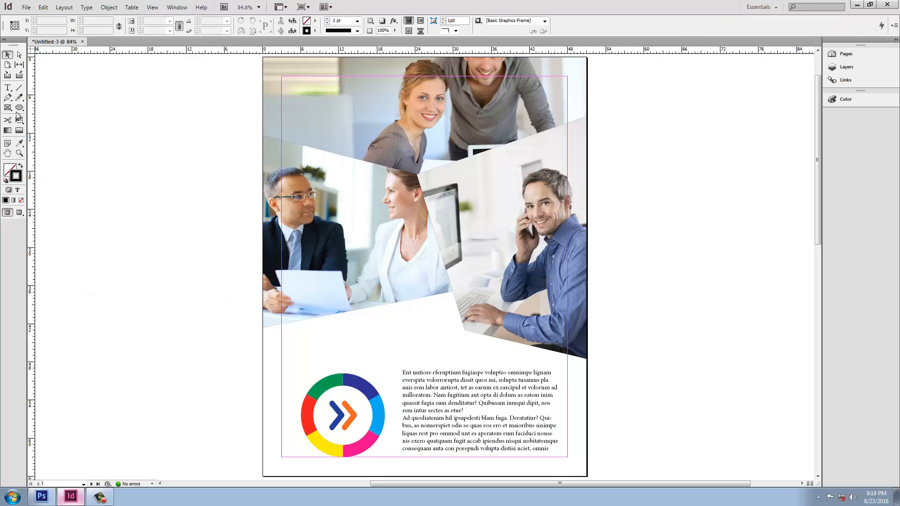
Step: Create a text frame on the pasteboard left of the page with the heading "Welcome to SEOSKILLS"
click(8, 88)
drag(122, 334, 222, 324)
text(Welcome to SEOSKILLS)
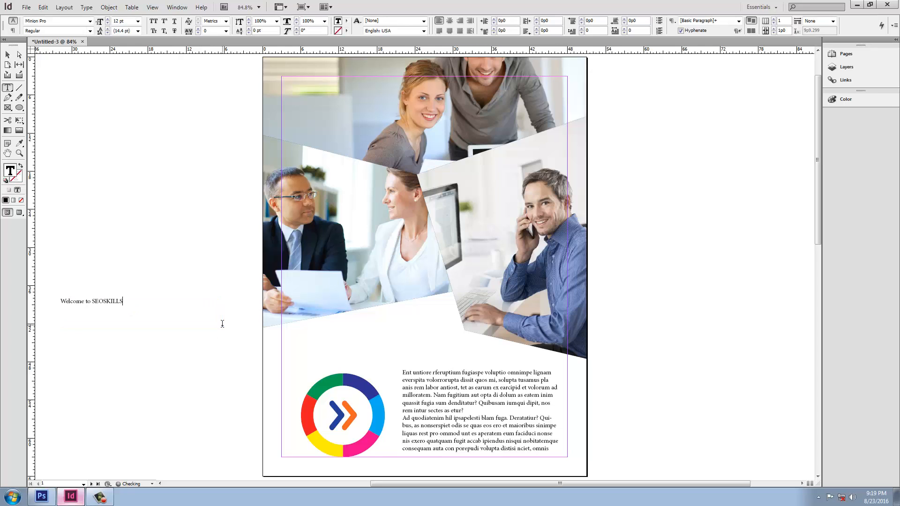
Step: Enlarge the whole "Welcome to SEOSKILLS" heading to 28 pt
key(ctrl+a)
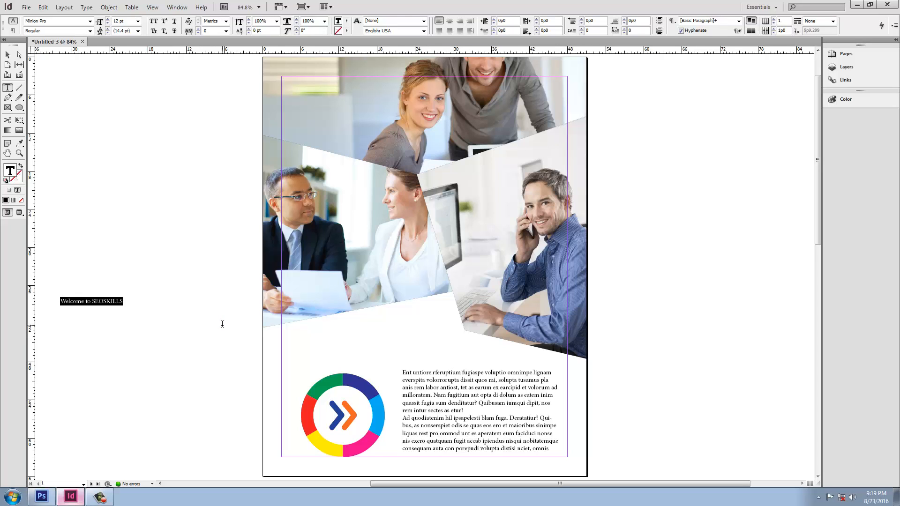
key(ctrl+shift+period)
key(ctrl+shift+period)
key(ctrl+shift+period)
key(ctrl+shift+period)
key(ctrl+shift+period)
key(ctrl+shift+period)
key(ctrl+shift+period)
key(ctrl+shift+period)
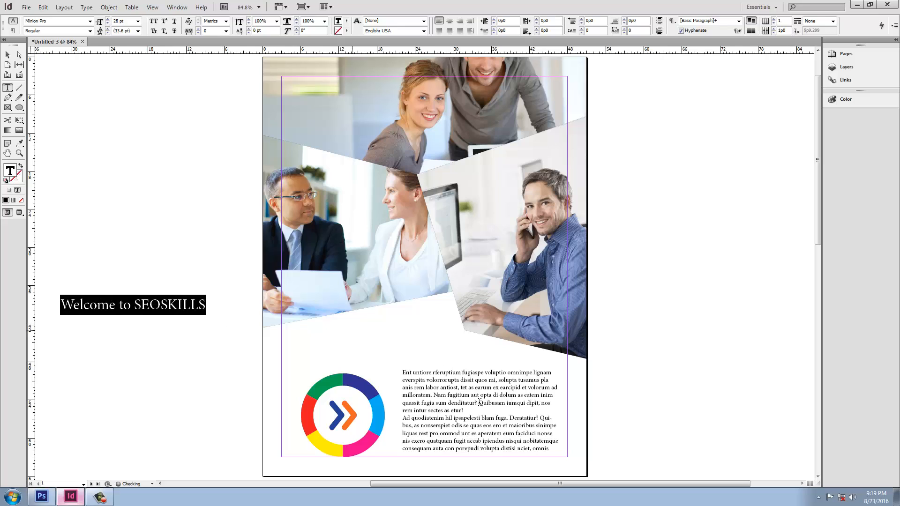
Step: Color the heading text blue with RGB 35, 44, 181
double_click(11, 173)
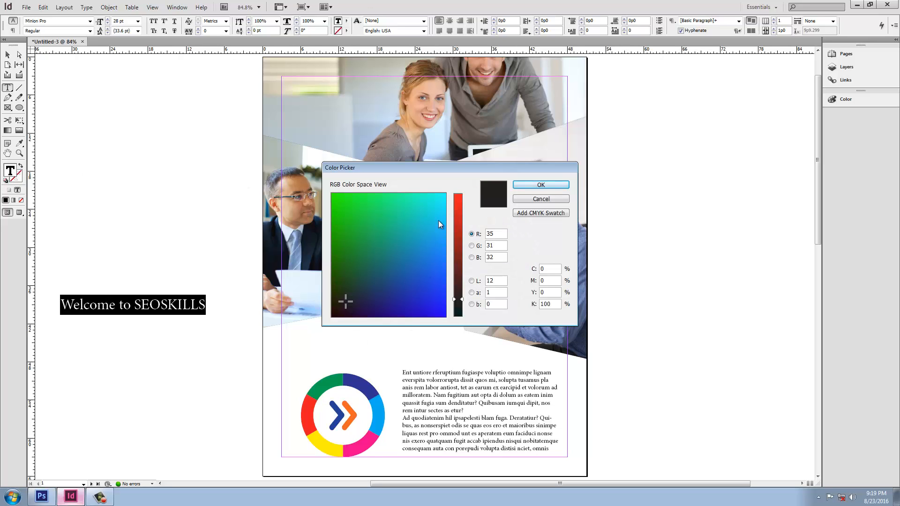
click(439, 235)
mouse_move(445, 300)
mouse_down()
mouse_move(393, 308)
mouse_move(392, 298)
mouse_move(411, 295)
mouse_up()
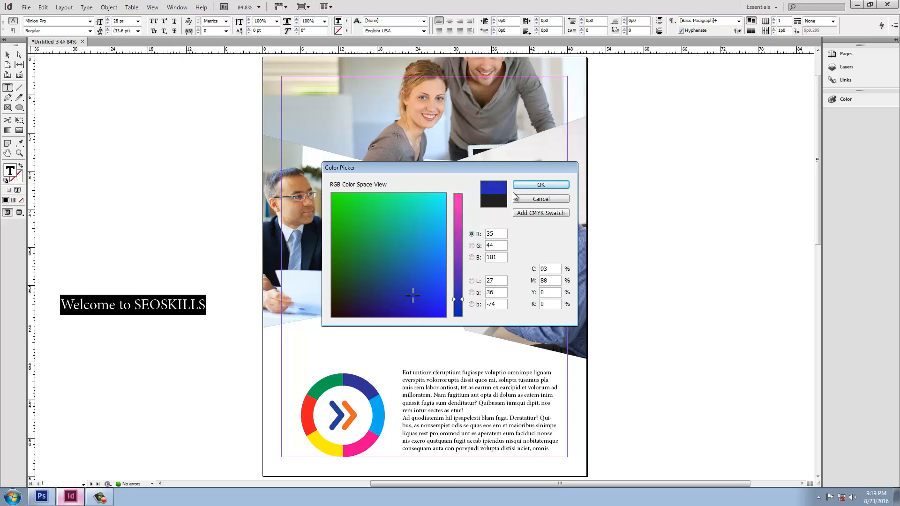
click(520, 186)
click(8, 54)
click(173, 328)
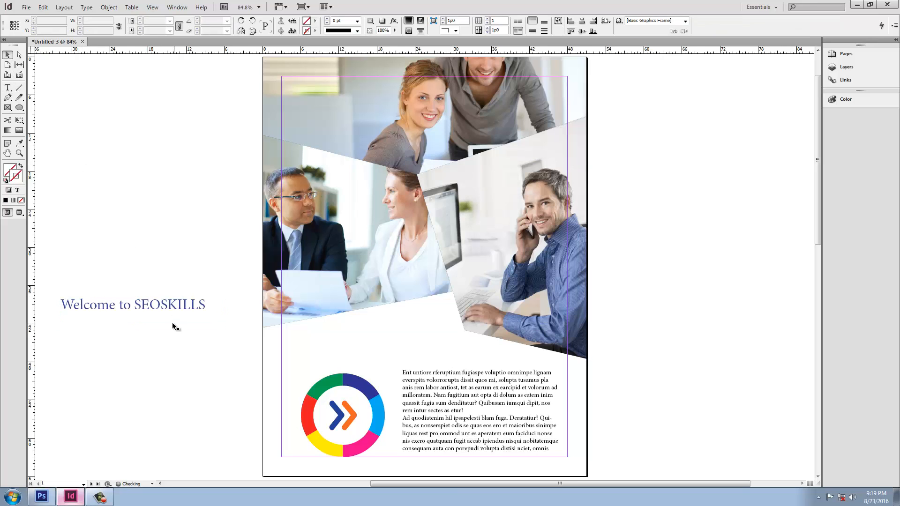
Step: Fit the heading's frame to its text and move it onto the page directly above the placeholder paragraph
click(171, 303)
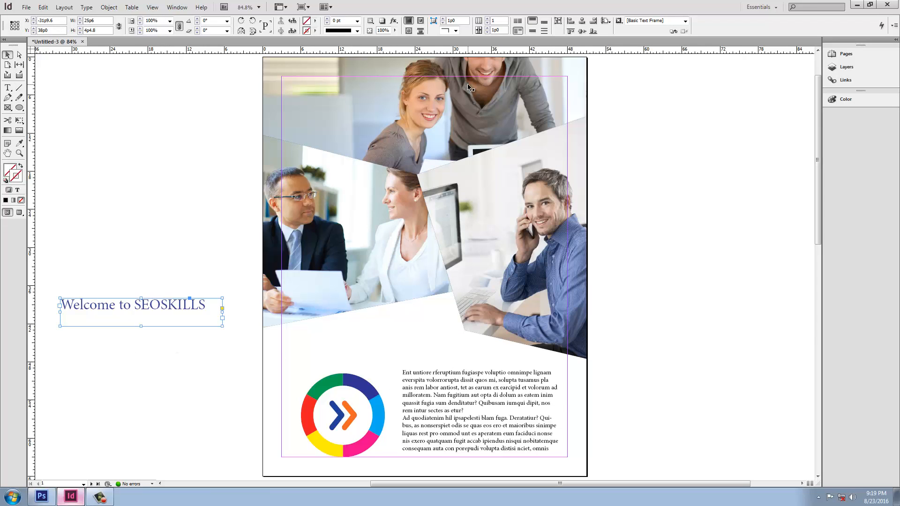
click(557, 21)
drag(160, 307, 438, 362)
click(647, 297)
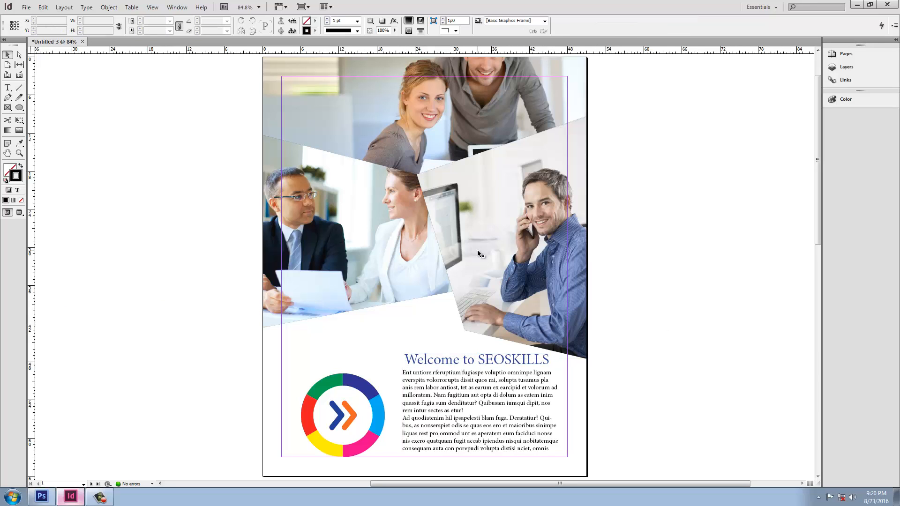
Step: On page 2, draw a closed Pen shape about 51p0 by 36p10 from the page's top with a curved lower edge, and fill it black
click(83, 484)
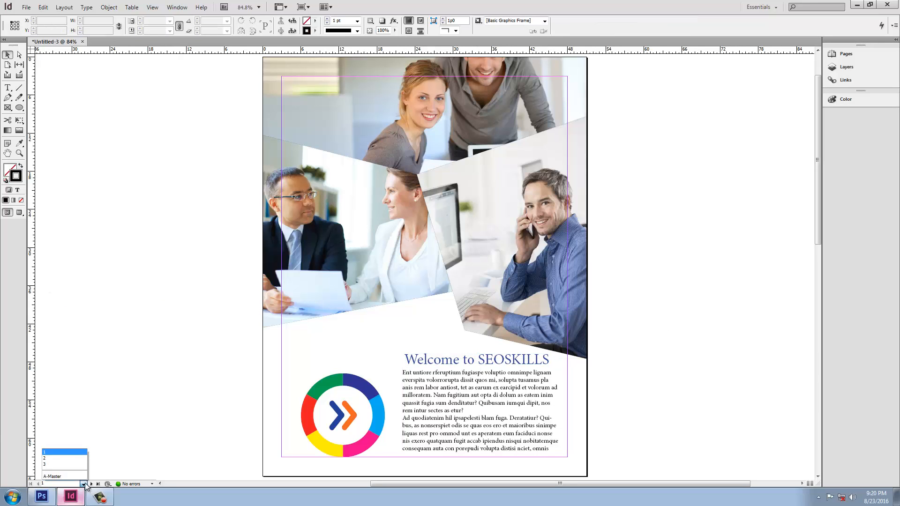
click(63, 464)
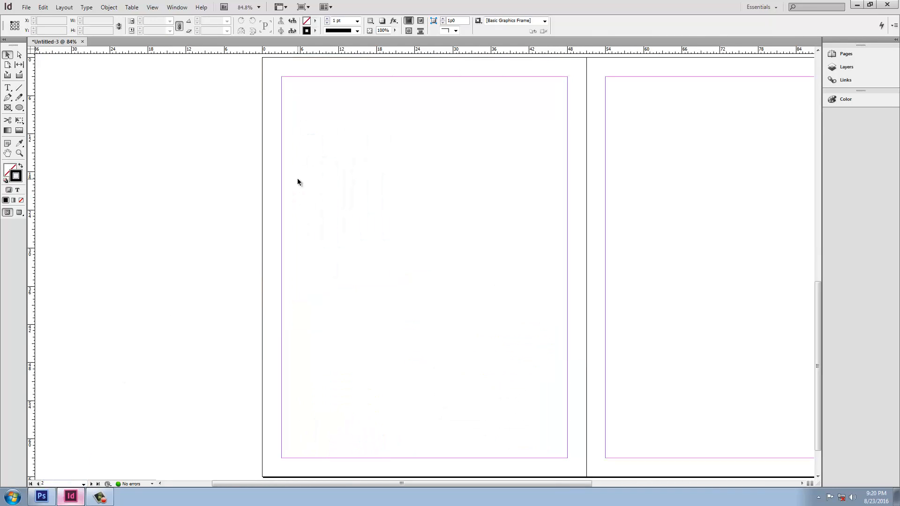
click(8, 97)
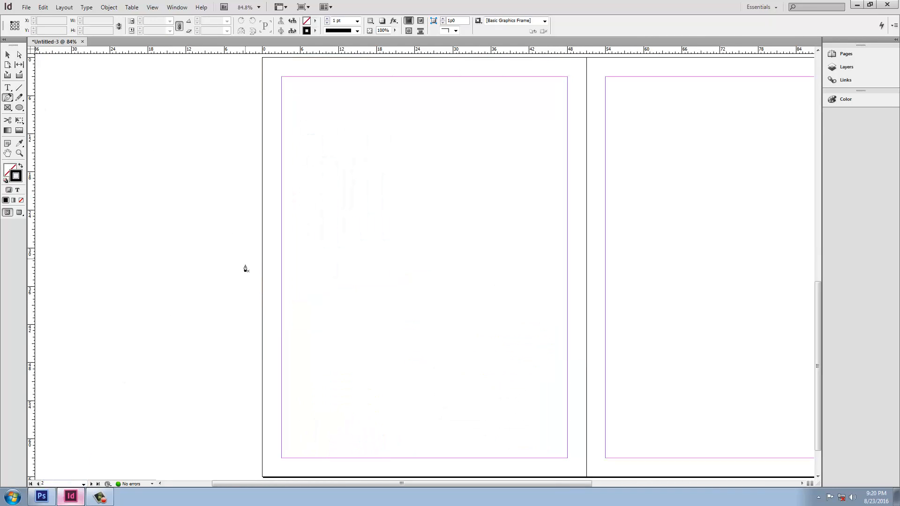
click(262, 294)
drag(586, 186, 758, 192)
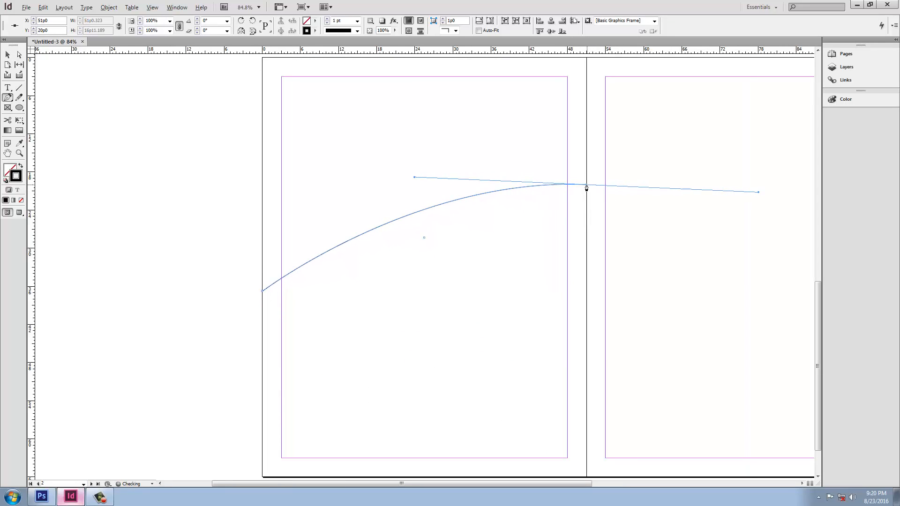
click(586, 186)
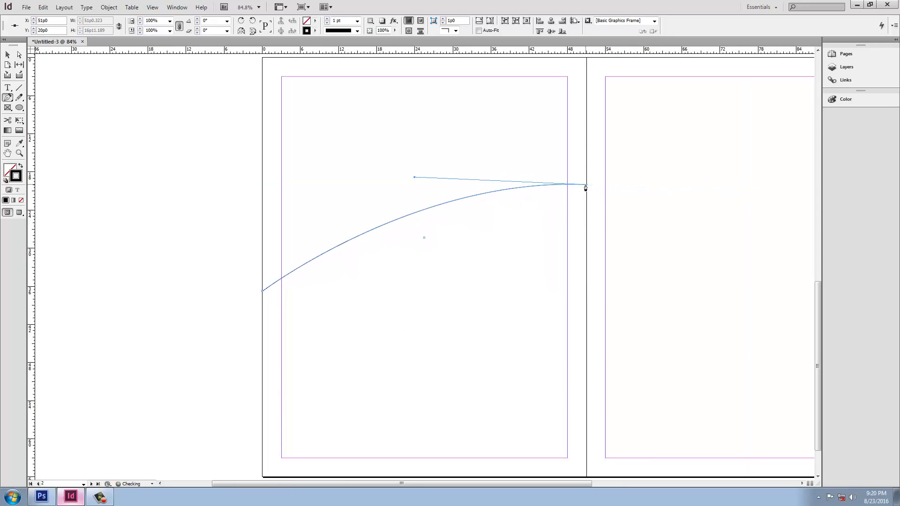
click(586, 58)
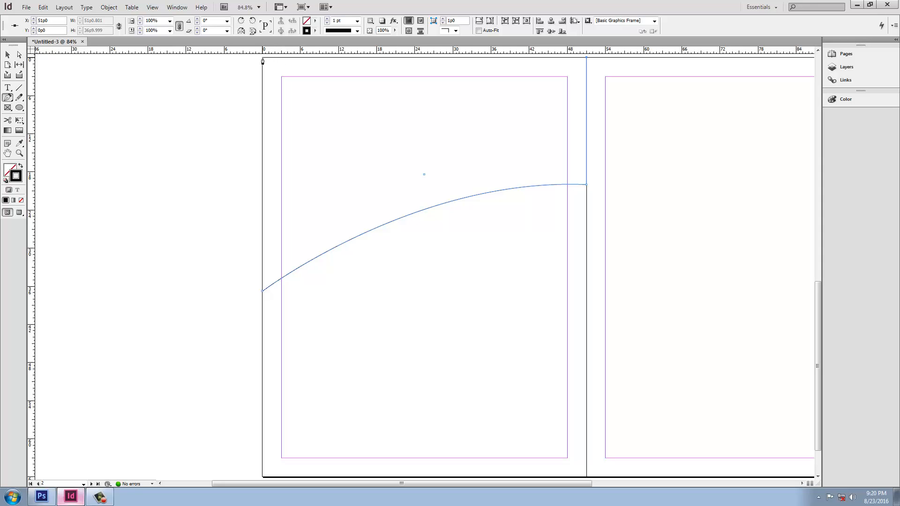
click(262, 58)
click(262, 291)
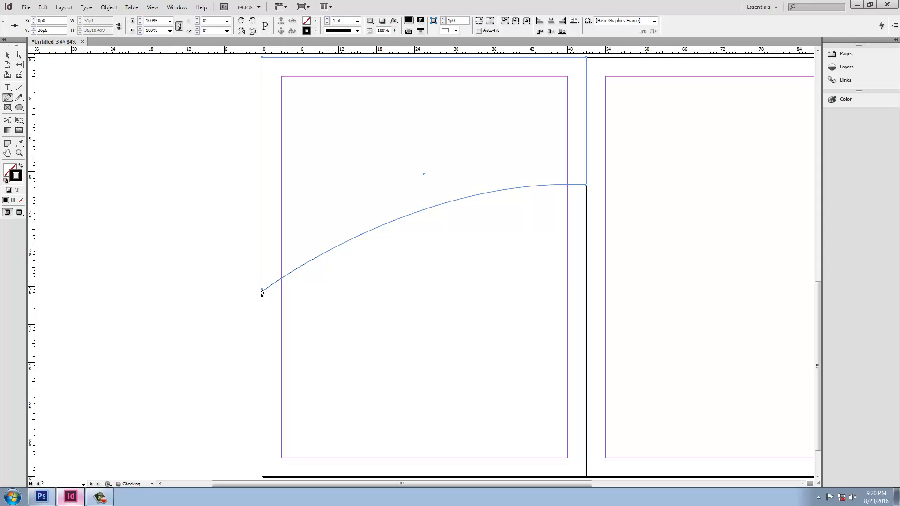
key(shift+x)
click(8, 54)
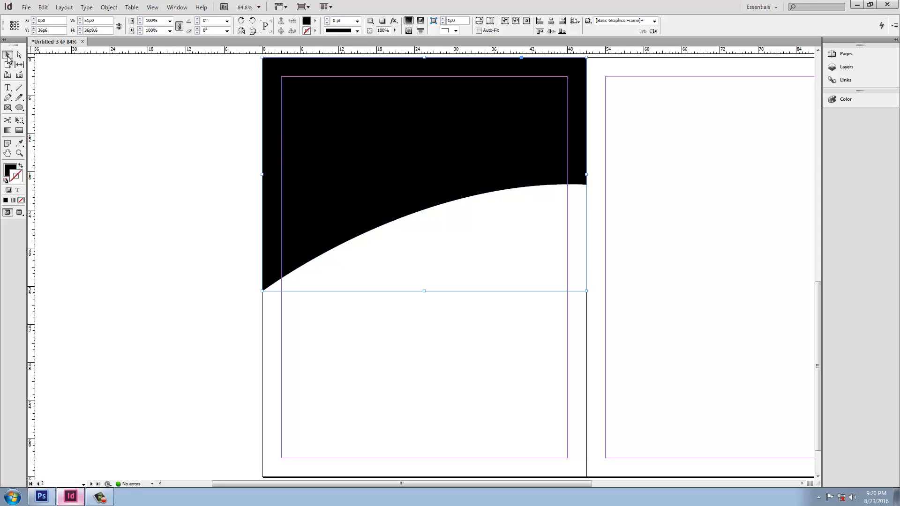
click(77, 140)
Step: Start placing an image into the curved shape and open the hd photos folder inside images on the Assets (E:) drive
click(334, 148)
key(ctrl+d)
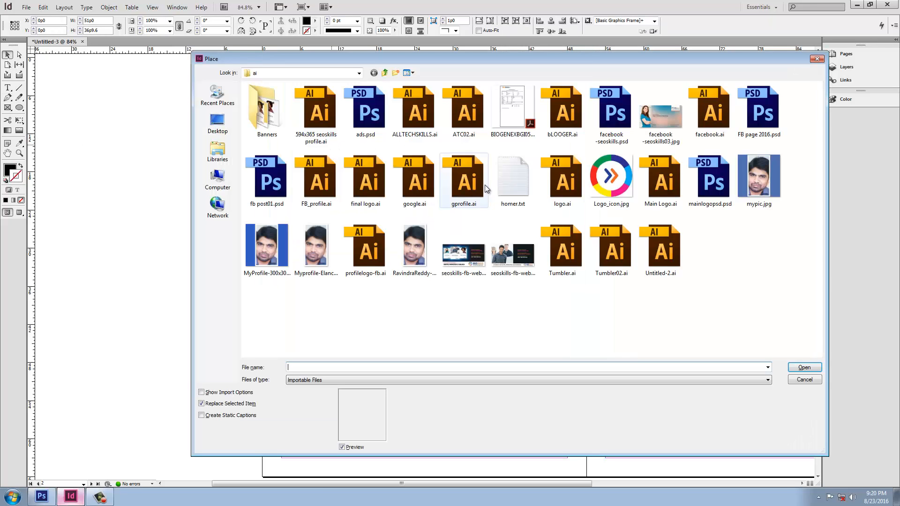
click(217, 180)
double_click(497, 106)
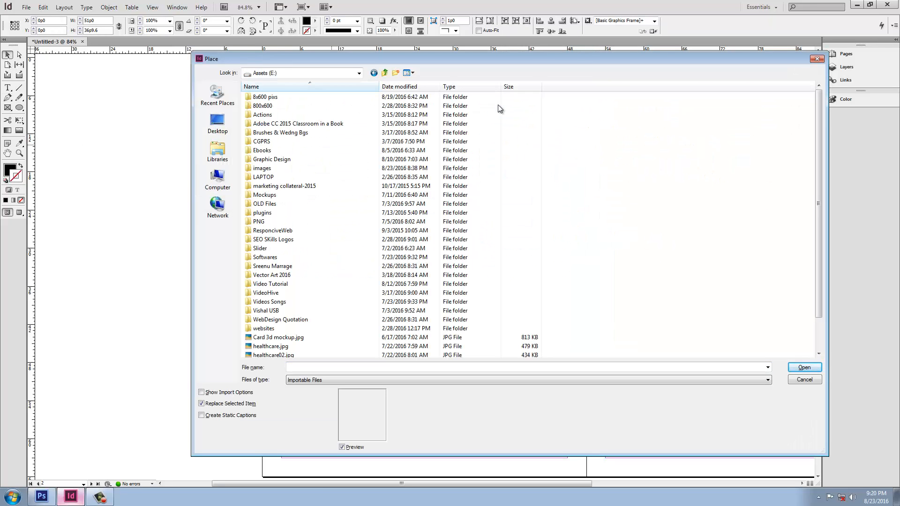
double_click(258, 168)
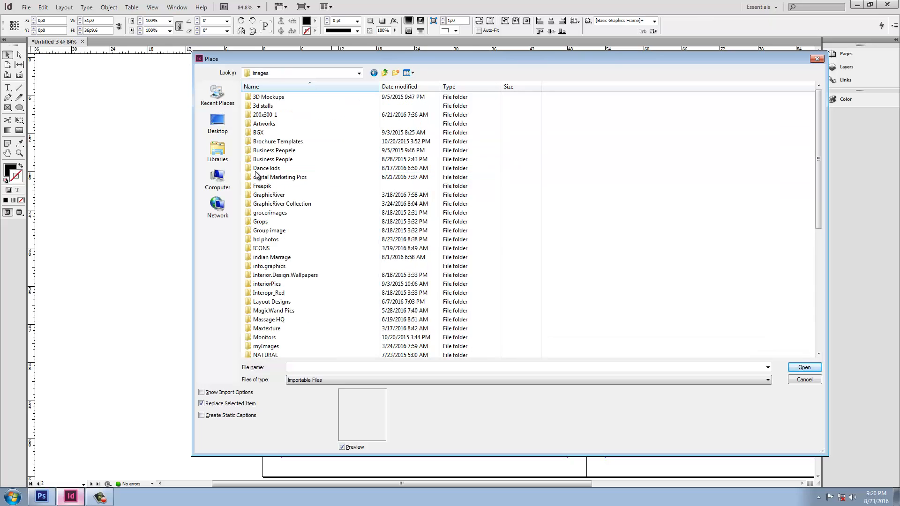
key(h)
double_click(285, 240)
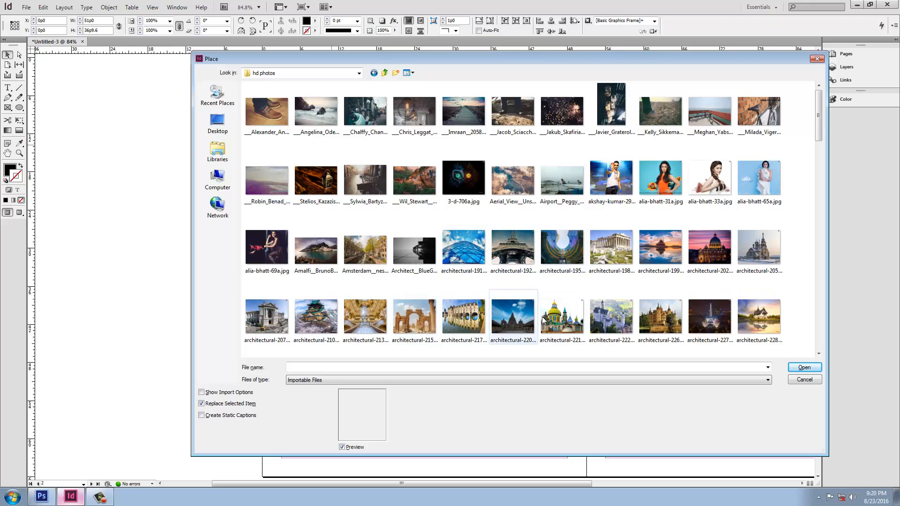
Step: Place architectural-228a.jpg in the curved frame and turn on Auto-Fit for it
click(774, 244)
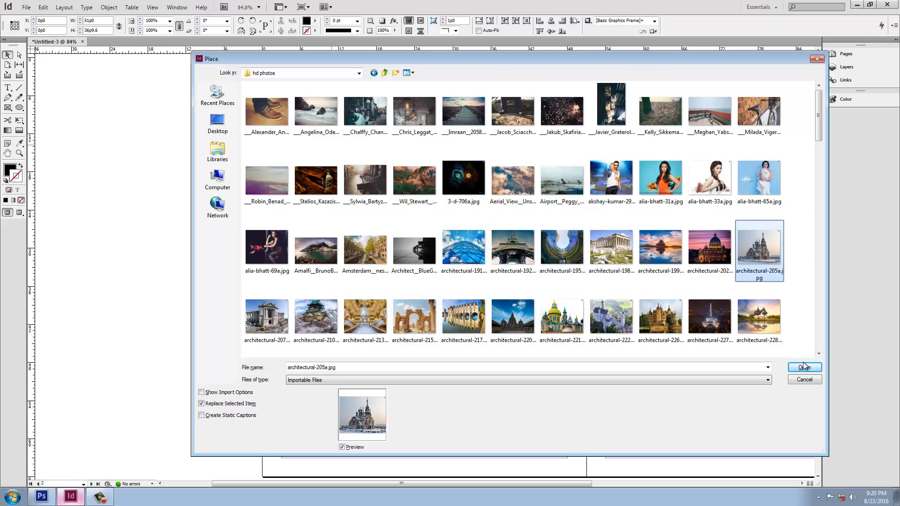
click(769, 322)
click(763, 264)
click(766, 330)
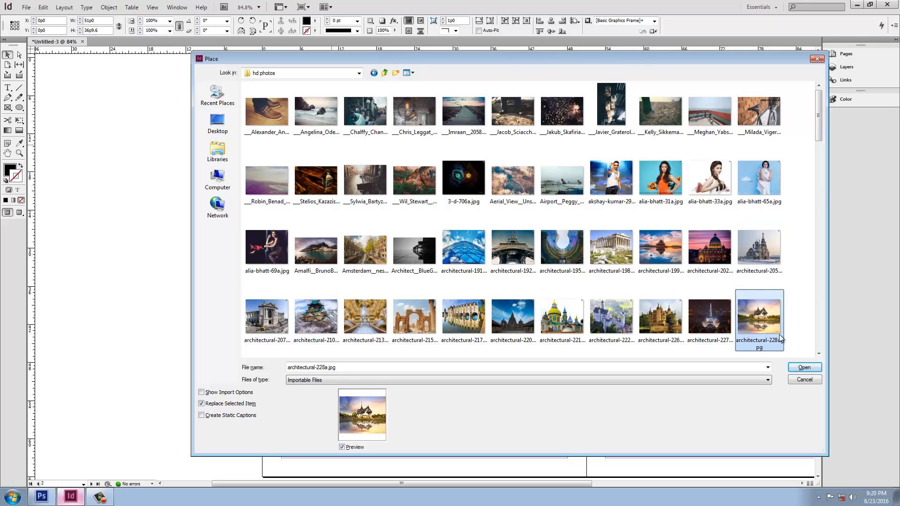
click(805, 367)
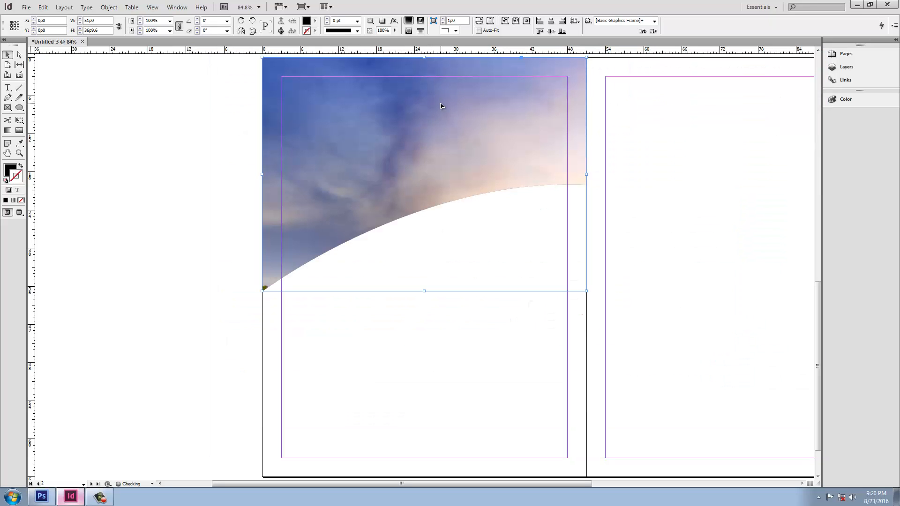
click(478, 21)
click(697, 214)
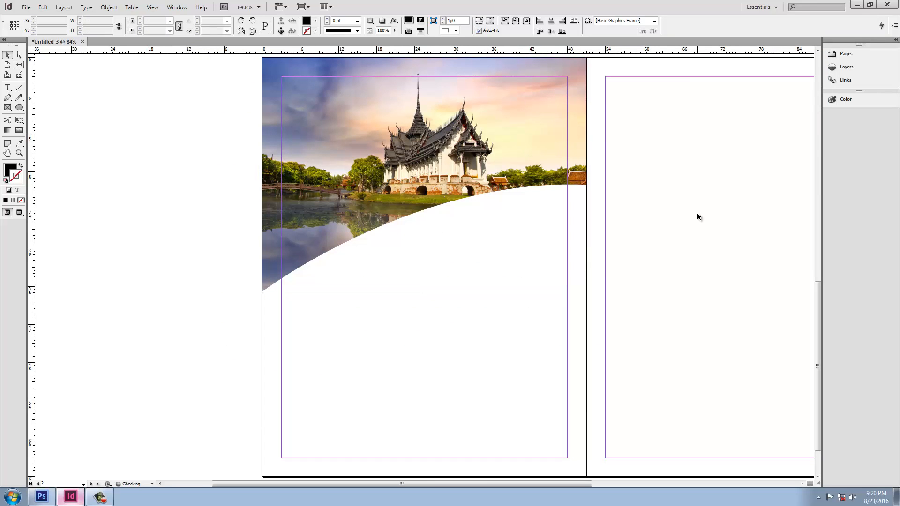
Step: Create a tall text frame in page 2's right half, from below the curve to the bottom margin, and fill it with placeholder text
drag(416, 324, 414, 314)
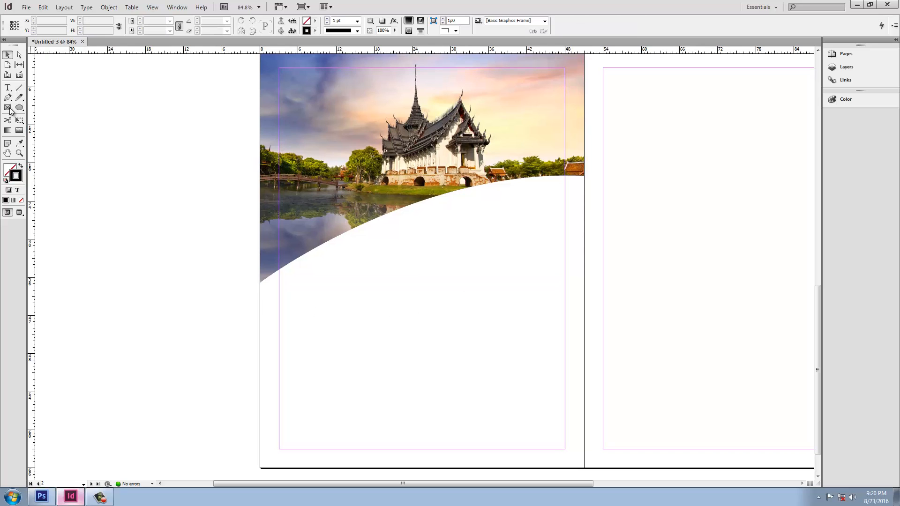
click(7, 88)
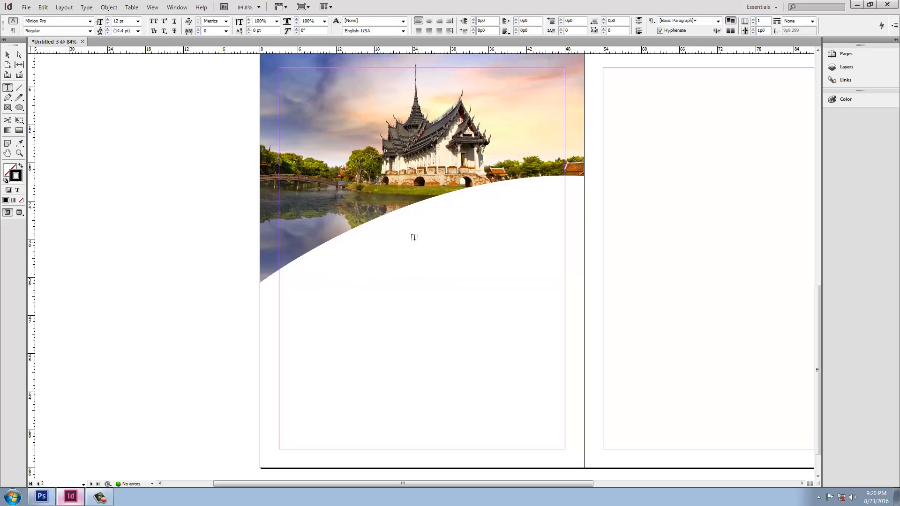
drag(408, 236, 566, 447)
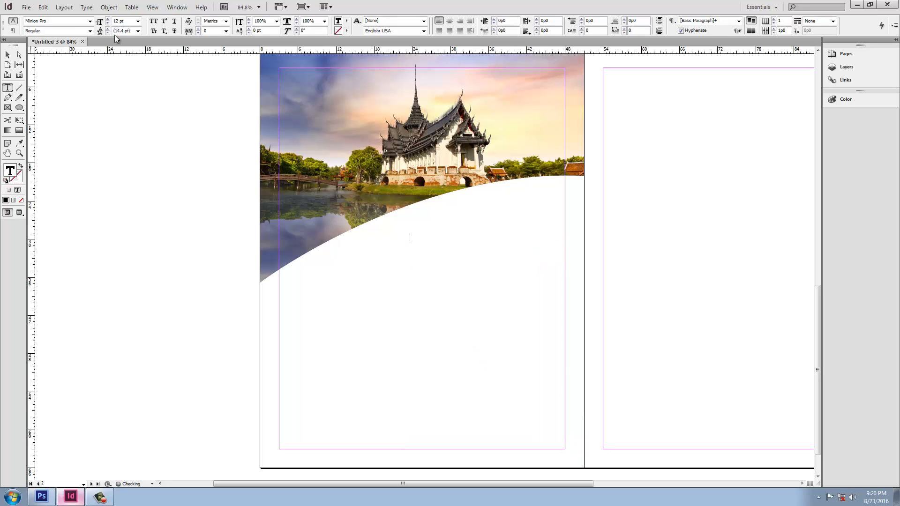
click(87, 7)
click(105, 287)
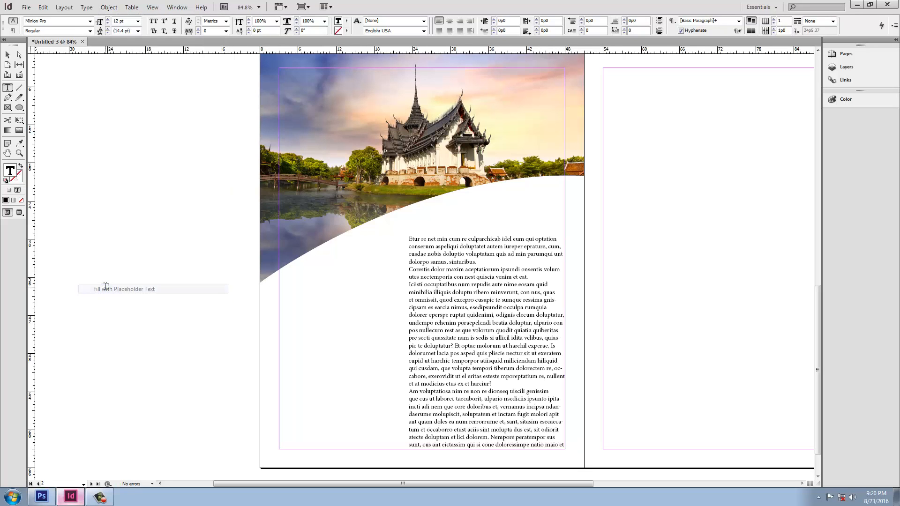
click(7, 55)
click(94, 237)
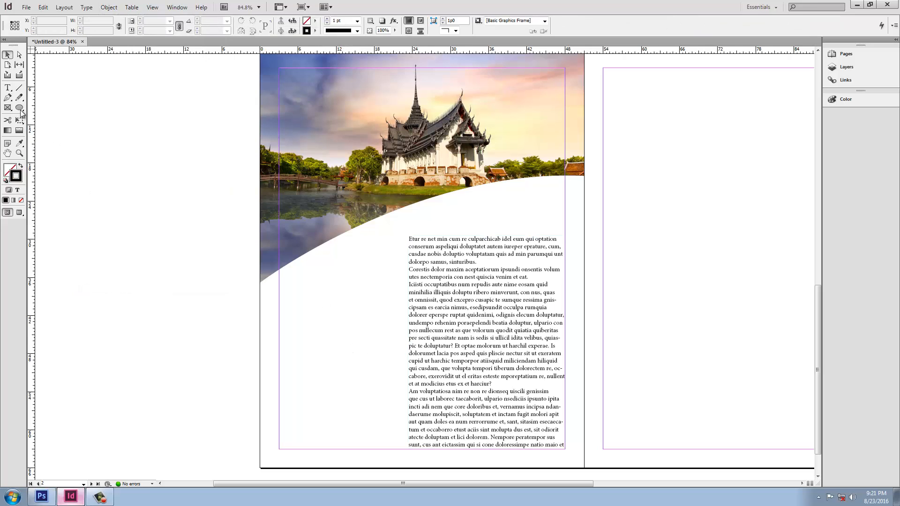
Step: Draw a slanted-end banner about 21p7 by 8p4 from page 2's left edge beside the text and fill it black
click(7, 97)
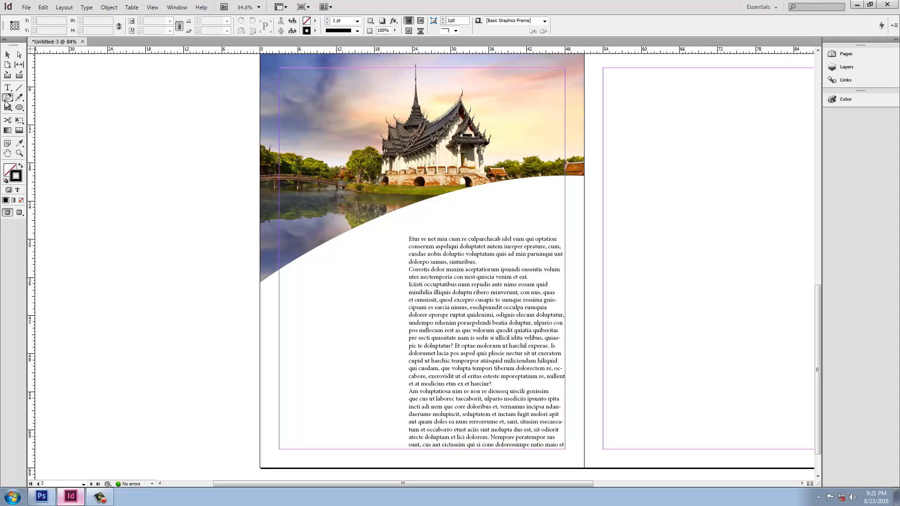
click(260, 342)
click(383, 342)
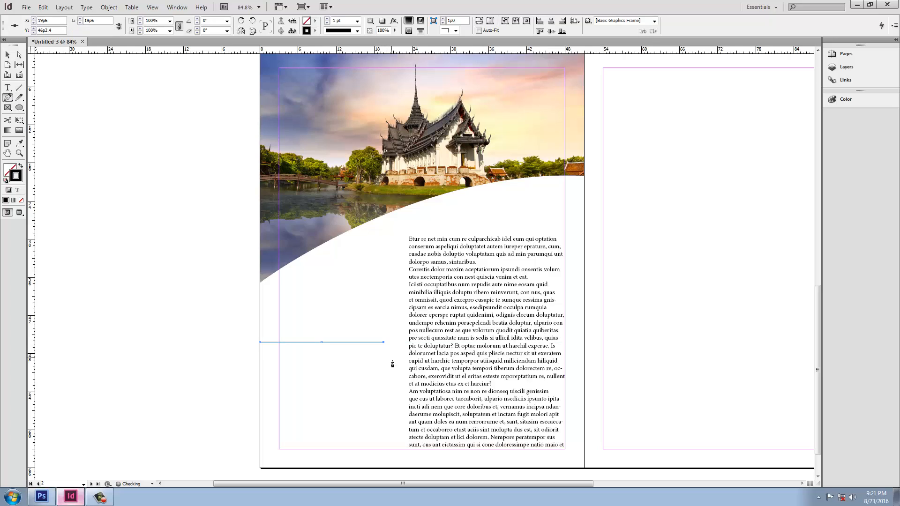
click(396, 395)
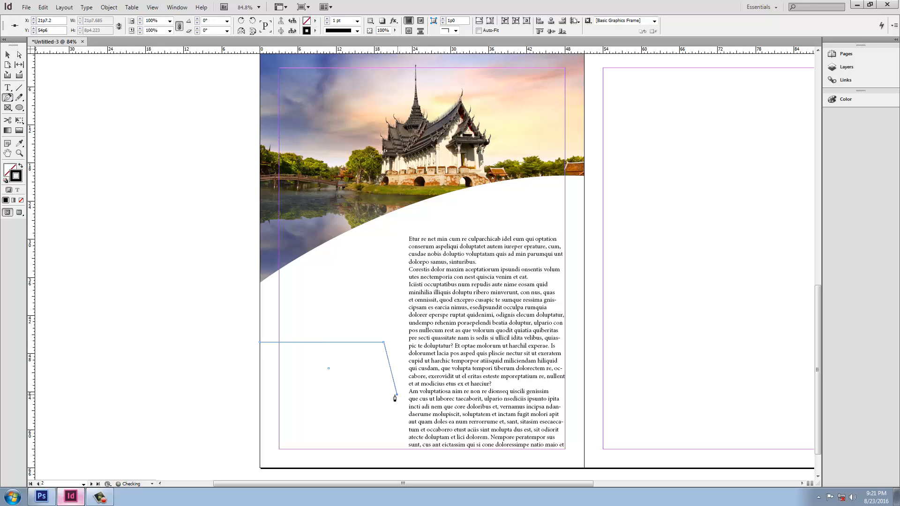
click(260, 395)
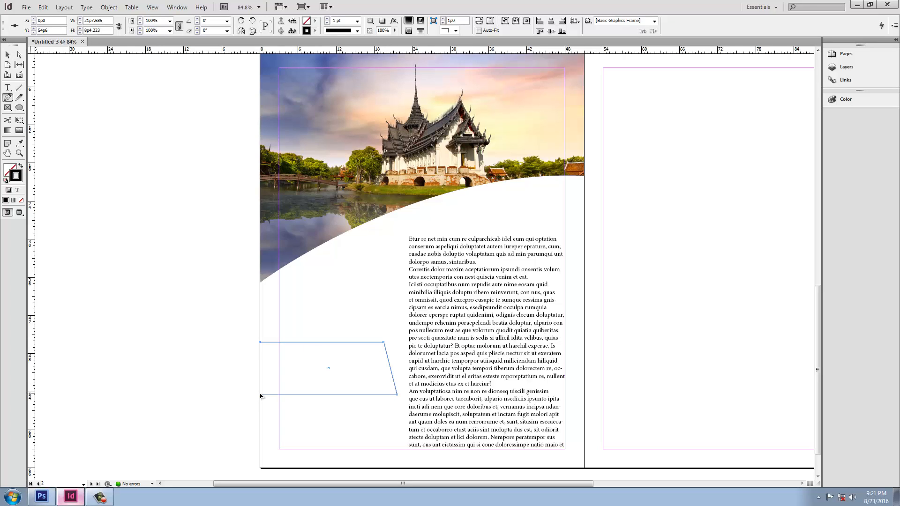
click(260, 344)
key(shift+x)
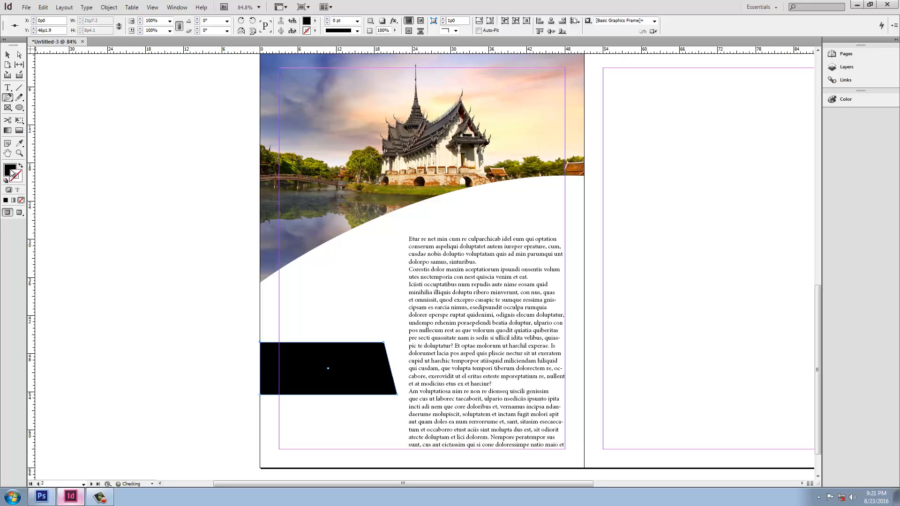
Step: Recolor the banner's fill blue with RGB 35, 115, 251 and deselect it
double_click(11, 173)
click(441, 260)
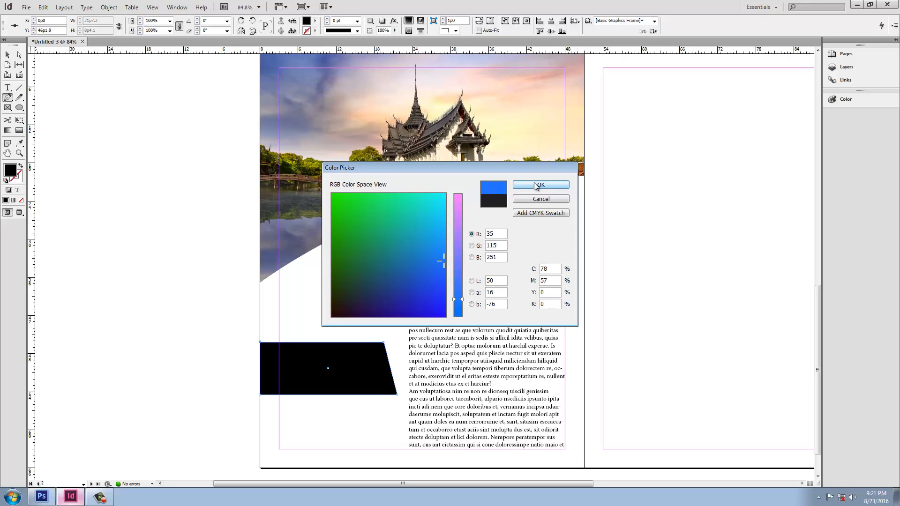
click(536, 185)
click(7, 54)
click(80, 228)
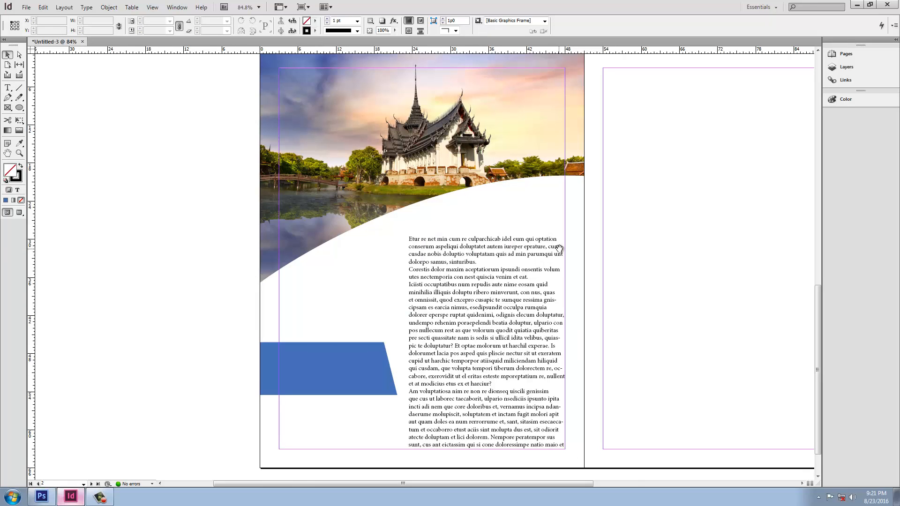
Step: Start a Pen path on page 3's left edge where the temple photo's curve ends
drag(635, 243, 323, 254)
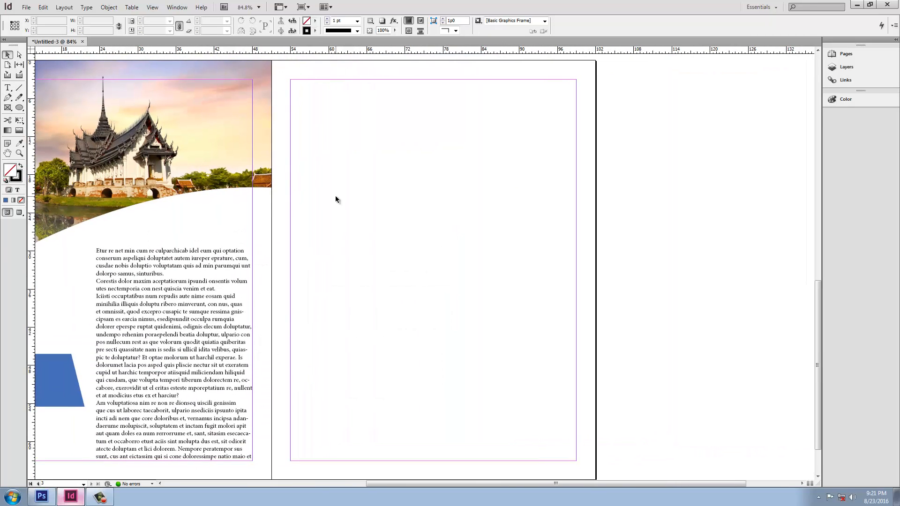
click(8, 98)
click(272, 188)
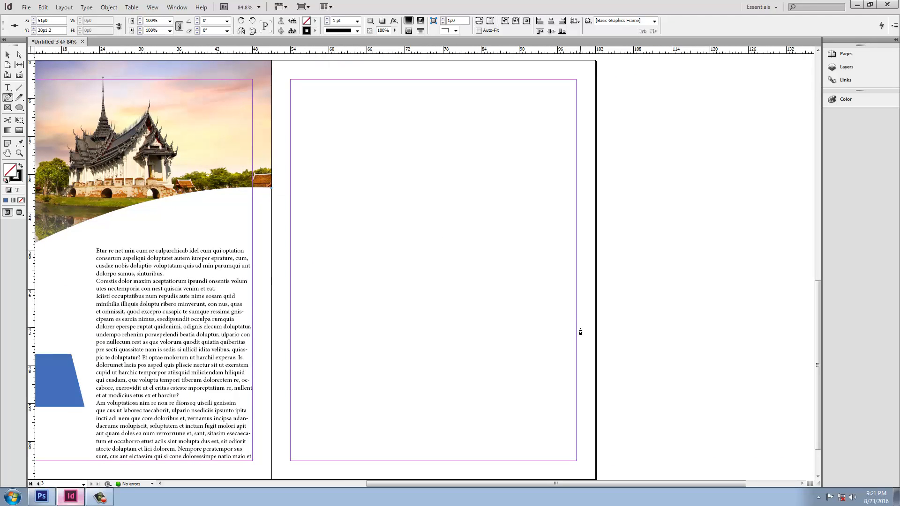
mouse_move(575, 331)
mouse_down()
mouse_move(582, 369)
mouse_move(661, 458)
mouse_up()
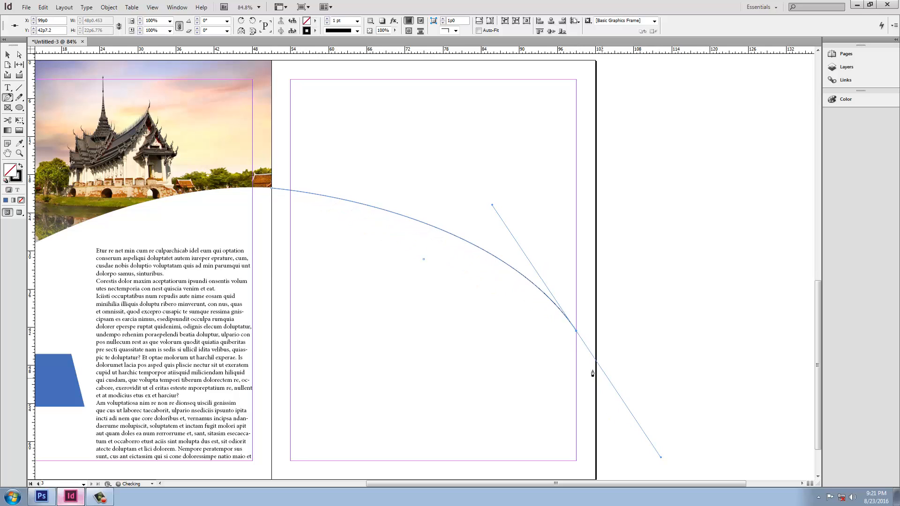
click(576, 332)
drag(588, 398, 582, 348)
key(ctrl+z)
key(ctrl+z)
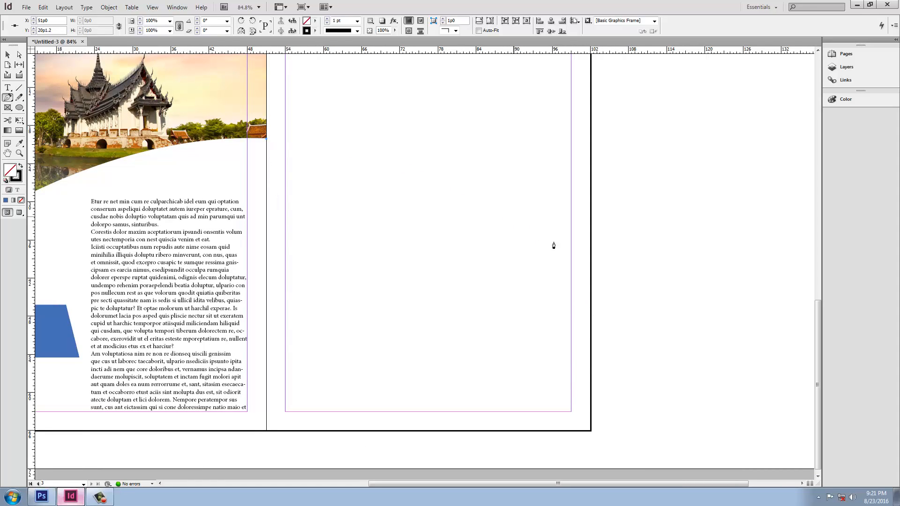
Step: Curve the path down to page 3's right edge, close it around the bottom corners, about 51p0 by 45p11, and fill it black
drag(590, 305, 692, 449)
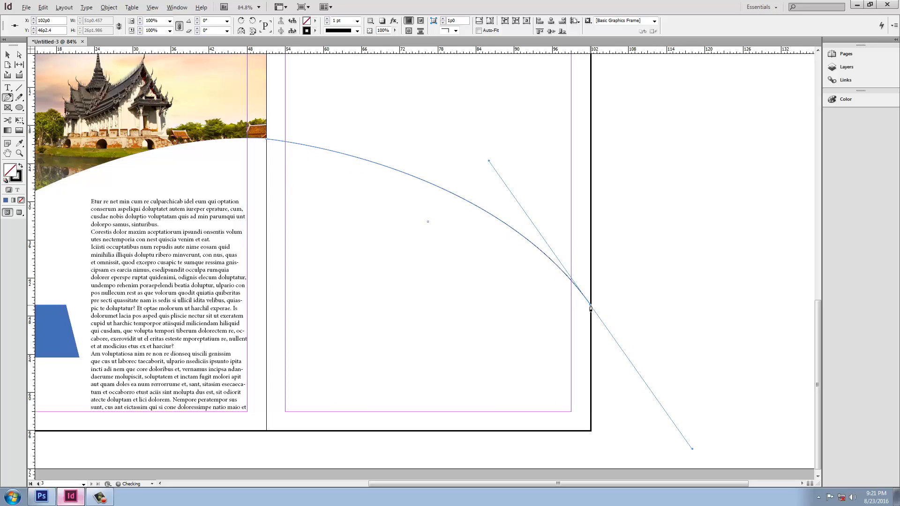
click(590, 305)
click(591, 431)
click(266, 431)
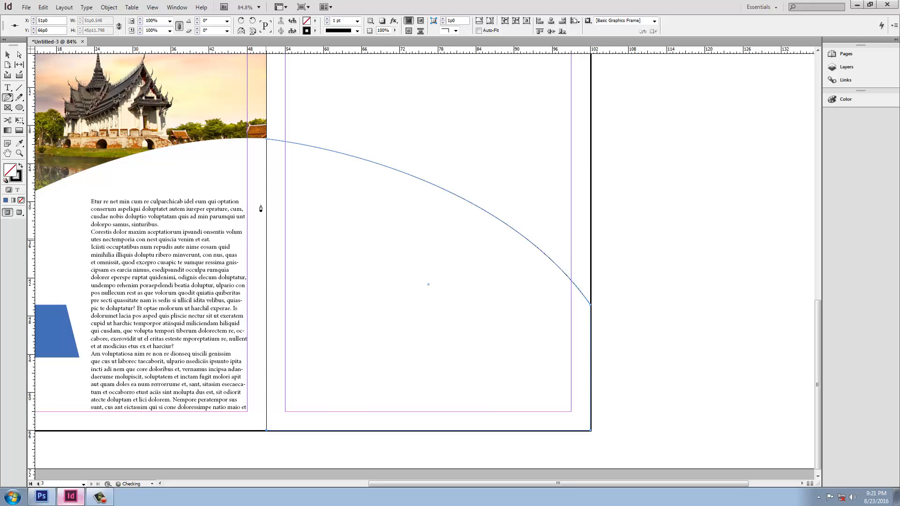
click(266, 140)
key(shift+x)
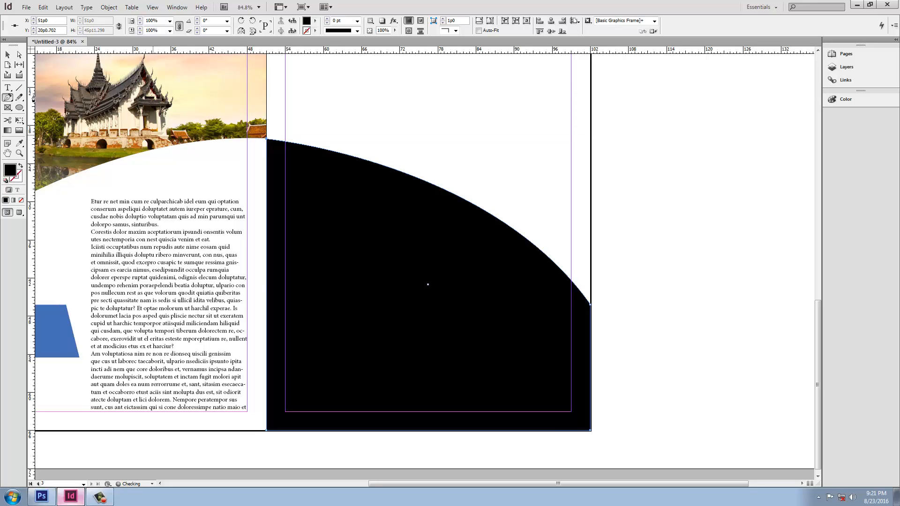
Step: Place the architectural-215 photo of the stone arch ruins in page 3's curved black shape, turn on Auto-Fit and deselect it
click(7, 54)
click(440, 117)
click(403, 210)
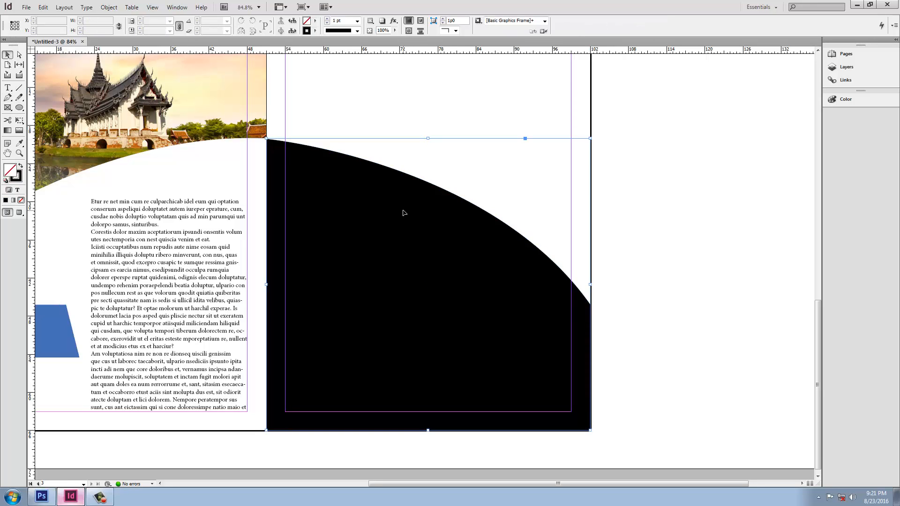
key(ctrl+d)
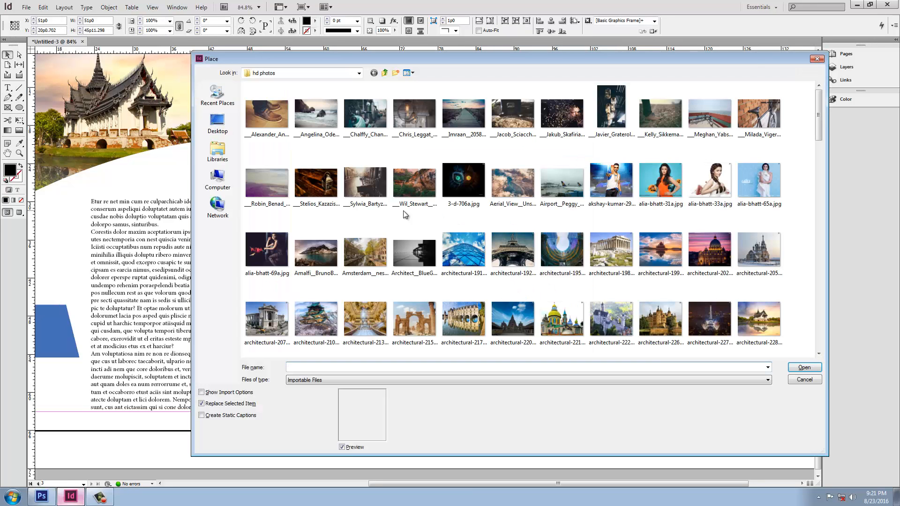
click(417, 323)
click(804, 367)
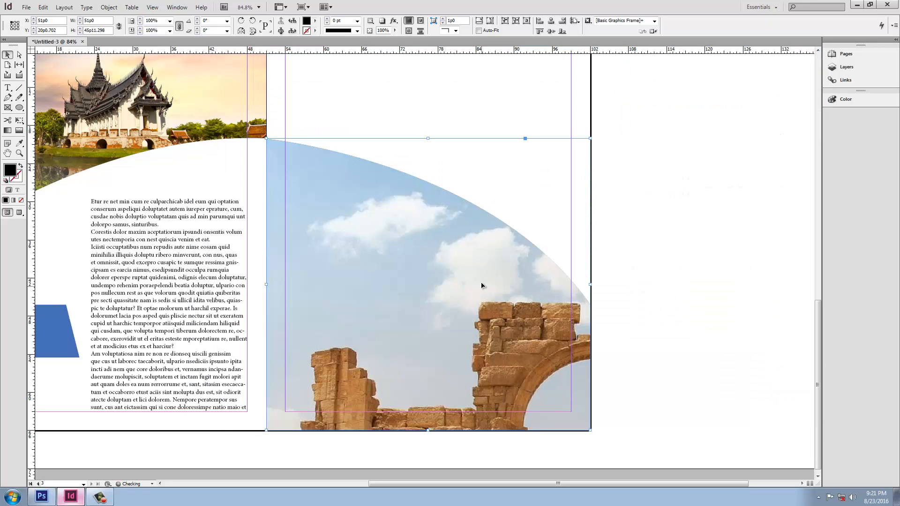
click(479, 31)
click(645, 192)
Step: Duplicate page 2's text frame onto page 3, aligned with the upper-right corner of the page margins
drag(394, 125, 502, 202)
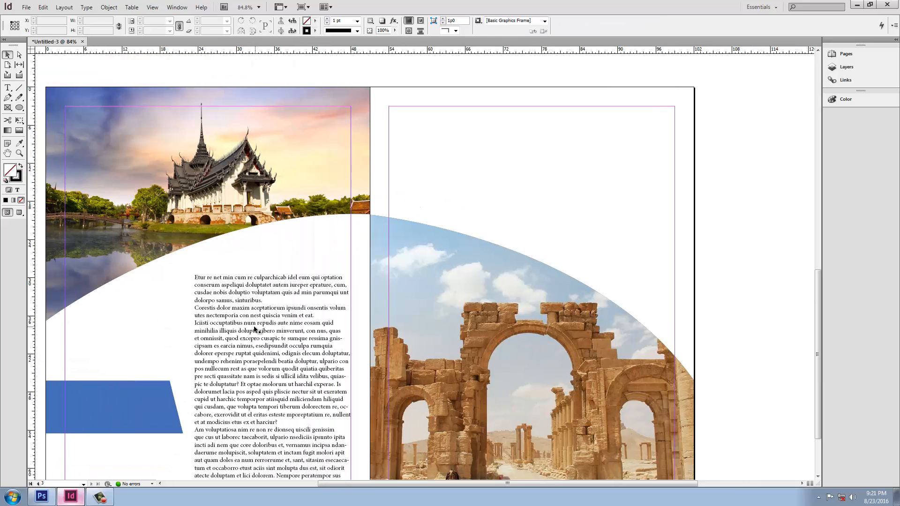
click(254, 327)
drag(254, 328, 564, 163)
Step: Delete the middle part of page 3's copied text so it clears the photo's curve, and move its frame slightly down
double_click(560, 200)
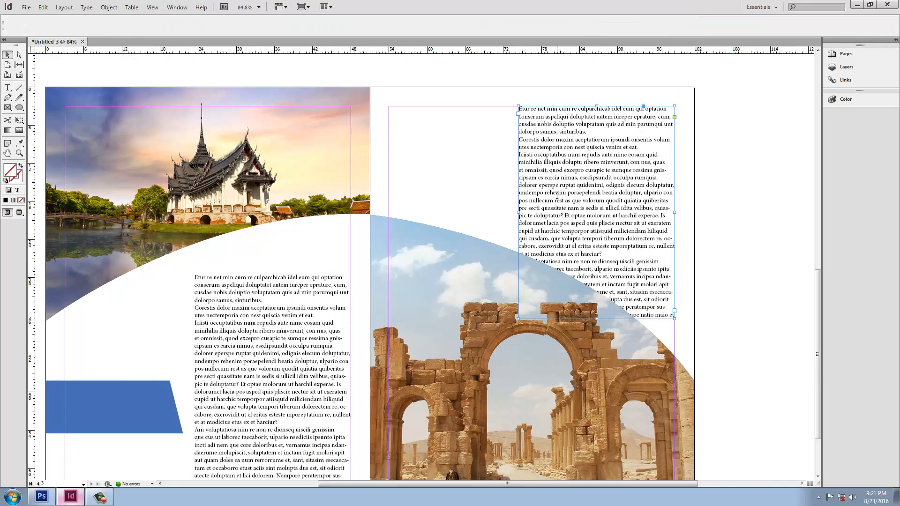
drag(526, 192, 647, 291)
key(BackSpace)
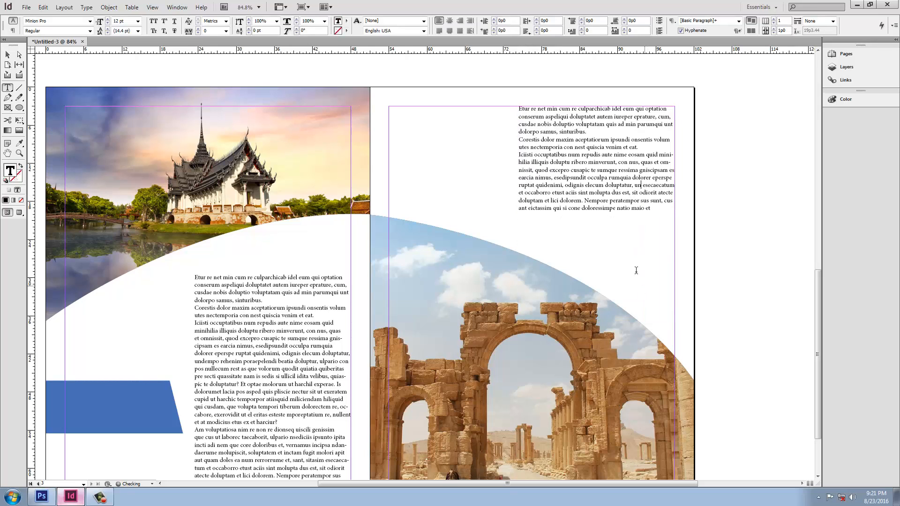
click(8, 55)
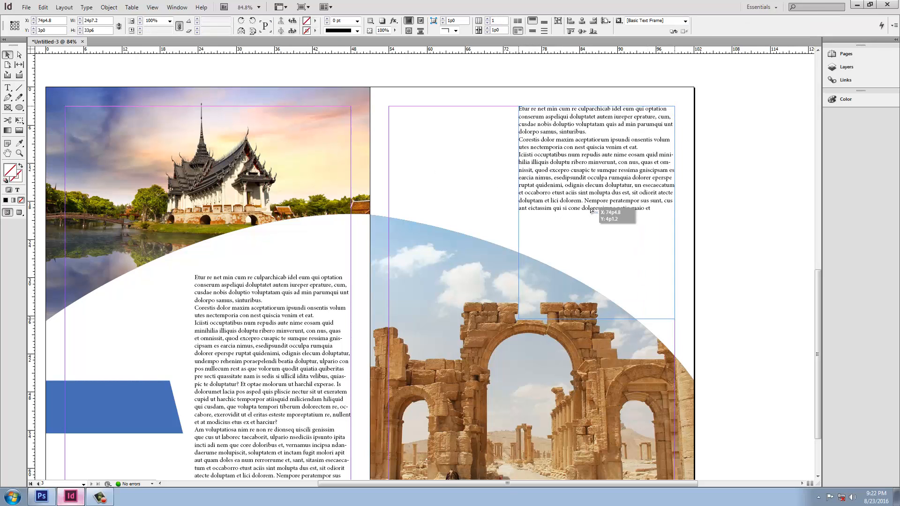
drag(620, 229, 620, 252)
Step: Duplicate the blue banner onto page 3's left edge beside the text, at about Y 7p10, and deselect it
drag(150, 411, 472, 166)
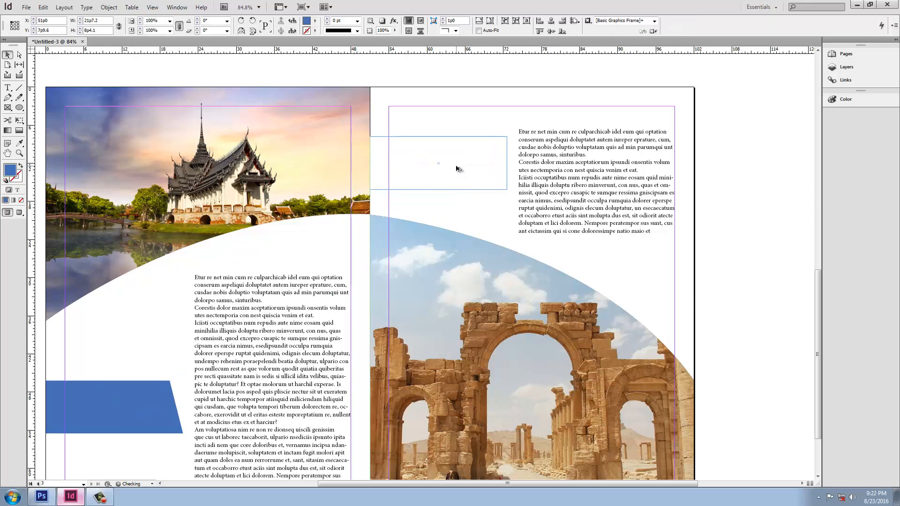
scroll(816, 198, up, 10)
click(305, 222)
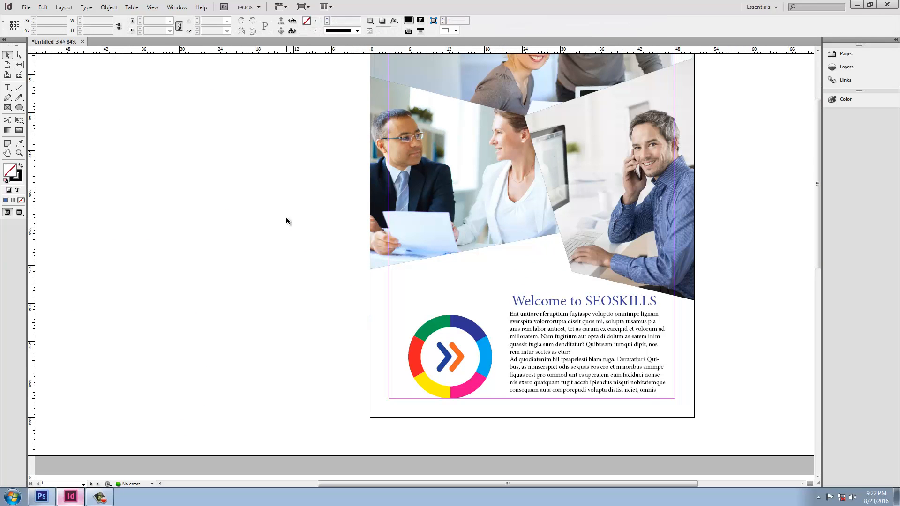
Step: Export all pages to the desktop as an Adobe PDF (Print) file named reddy, using the High Quality Print preset
click(26, 7)
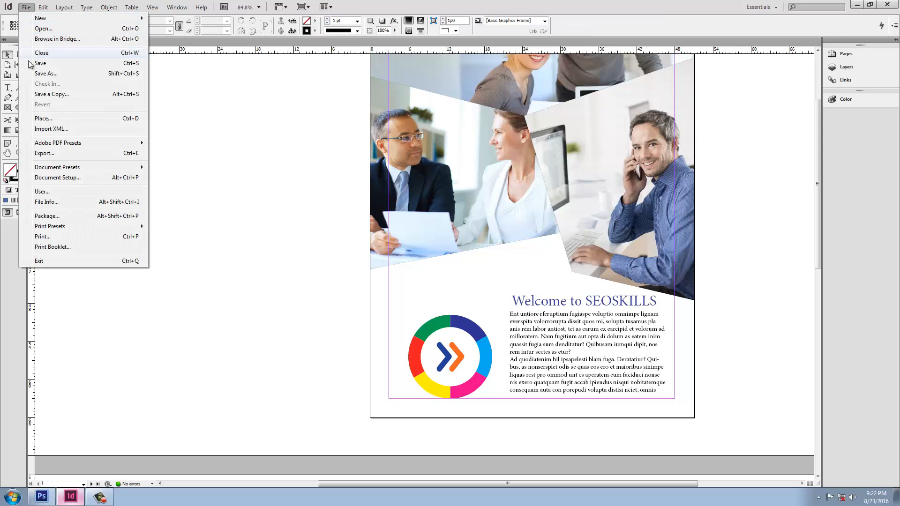
click(55, 154)
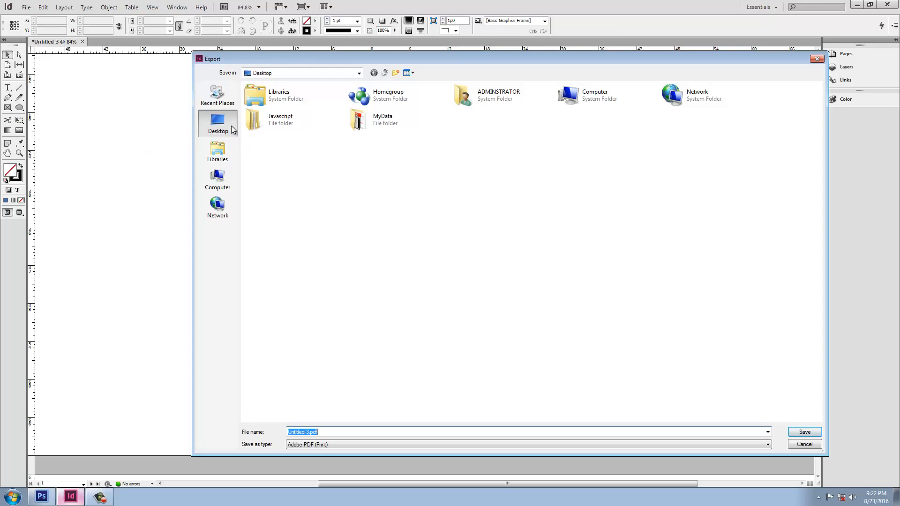
text(tes)
key(BackSpace)
key(BackSpace)
key(BackSpace)
text(reddy)
click(808, 434)
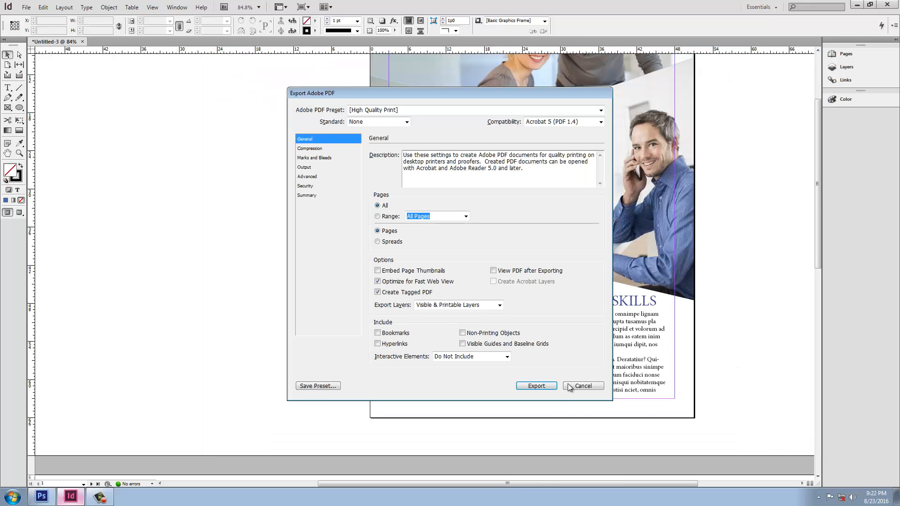
click(536, 386)
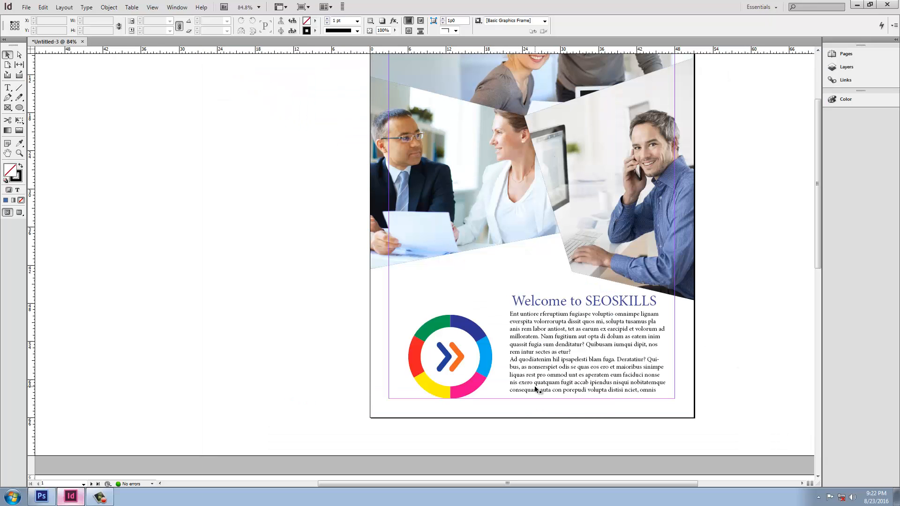
Step: Switch to the desktop, open reddy.pdf and page through the cover and both inner pages in full-screen view
click(856, 4)
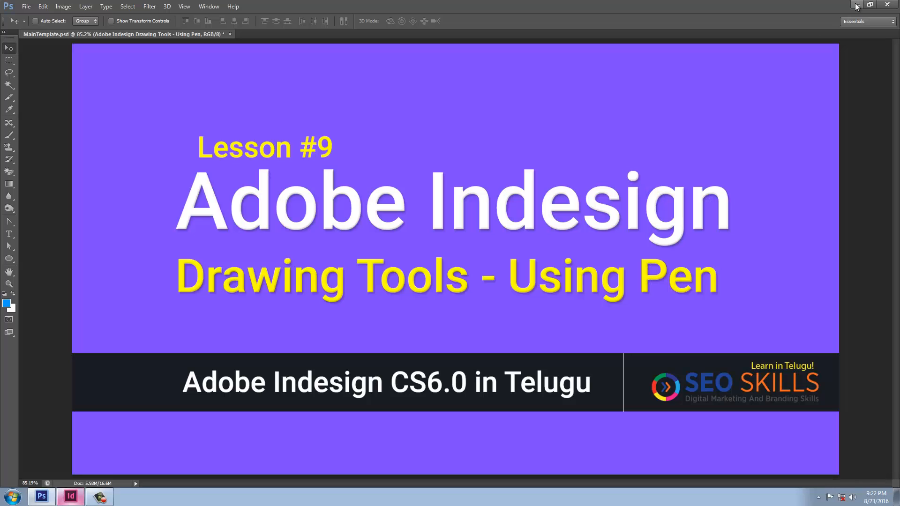
click(856, 5)
double_click(40, 281)
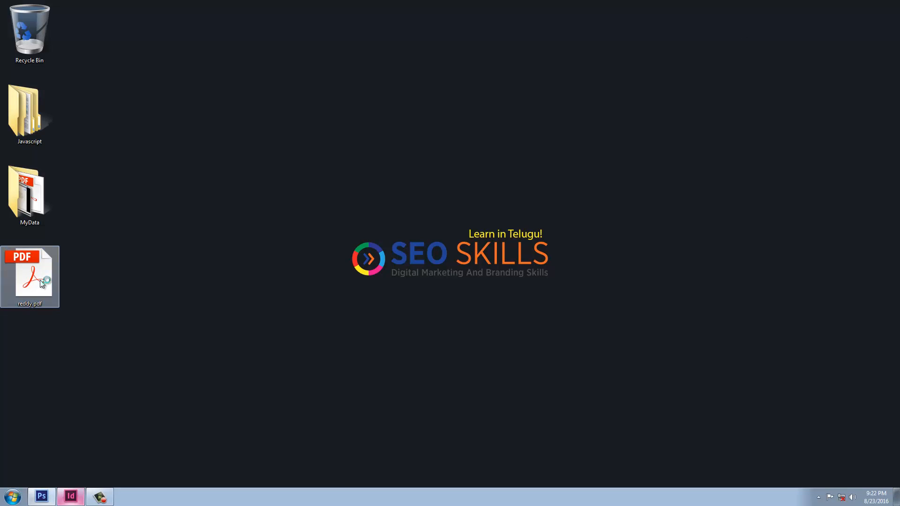
key(ctrl+l)
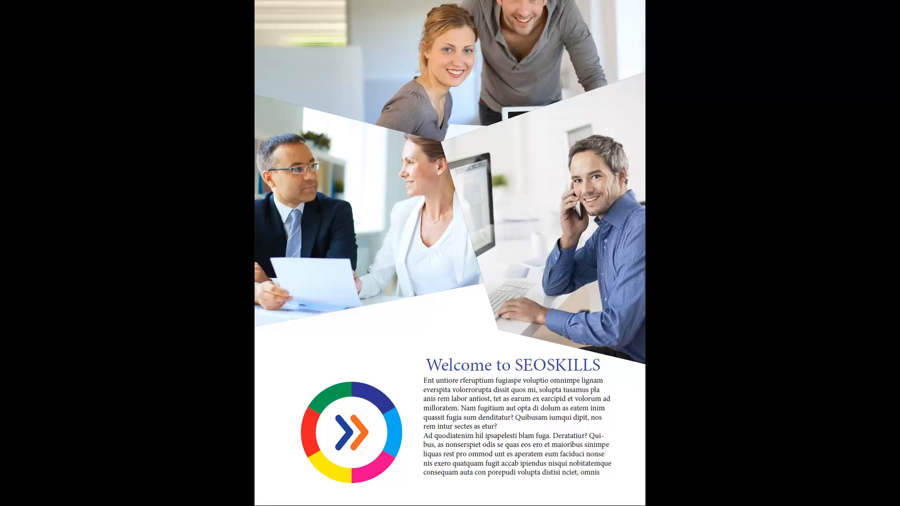
key(Right)
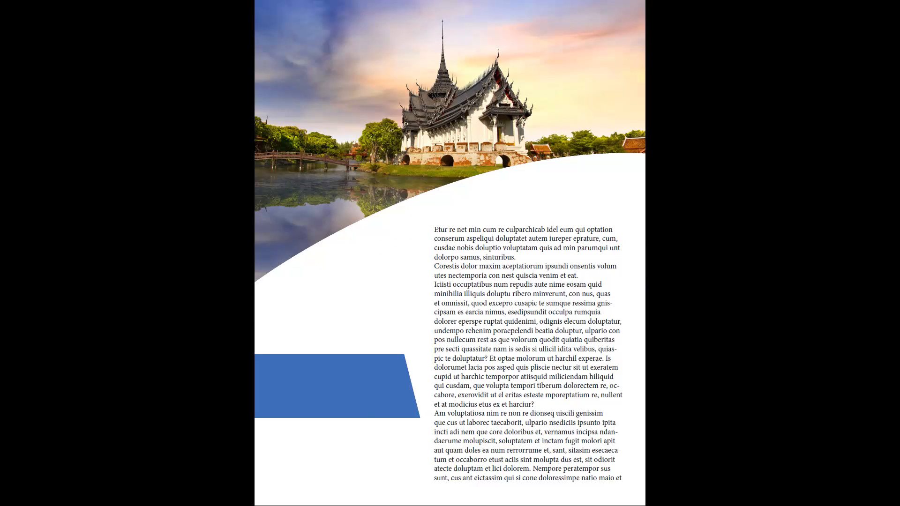
key(Right)
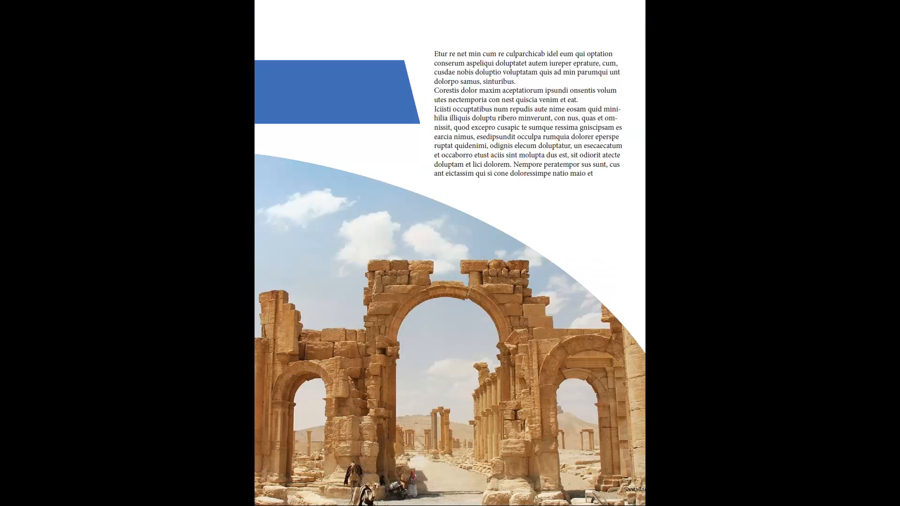